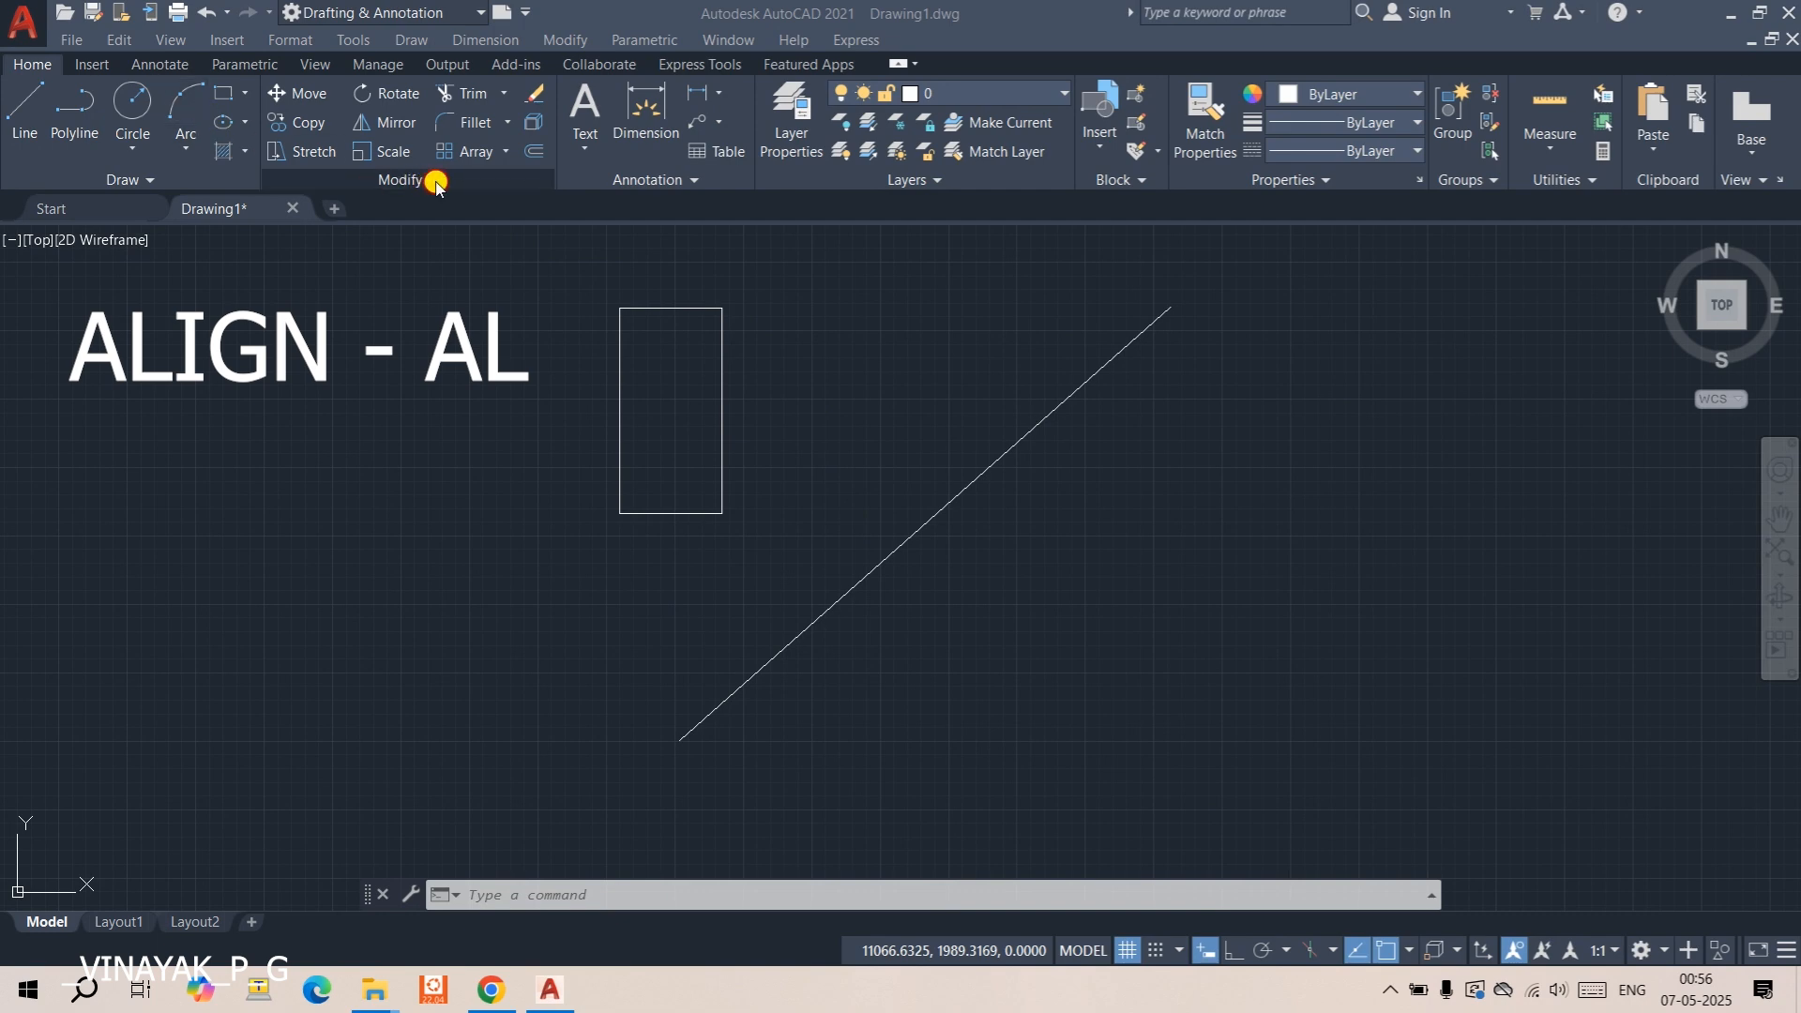
pyautogui.click(436, 183)
pyautogui.click(436, 181)
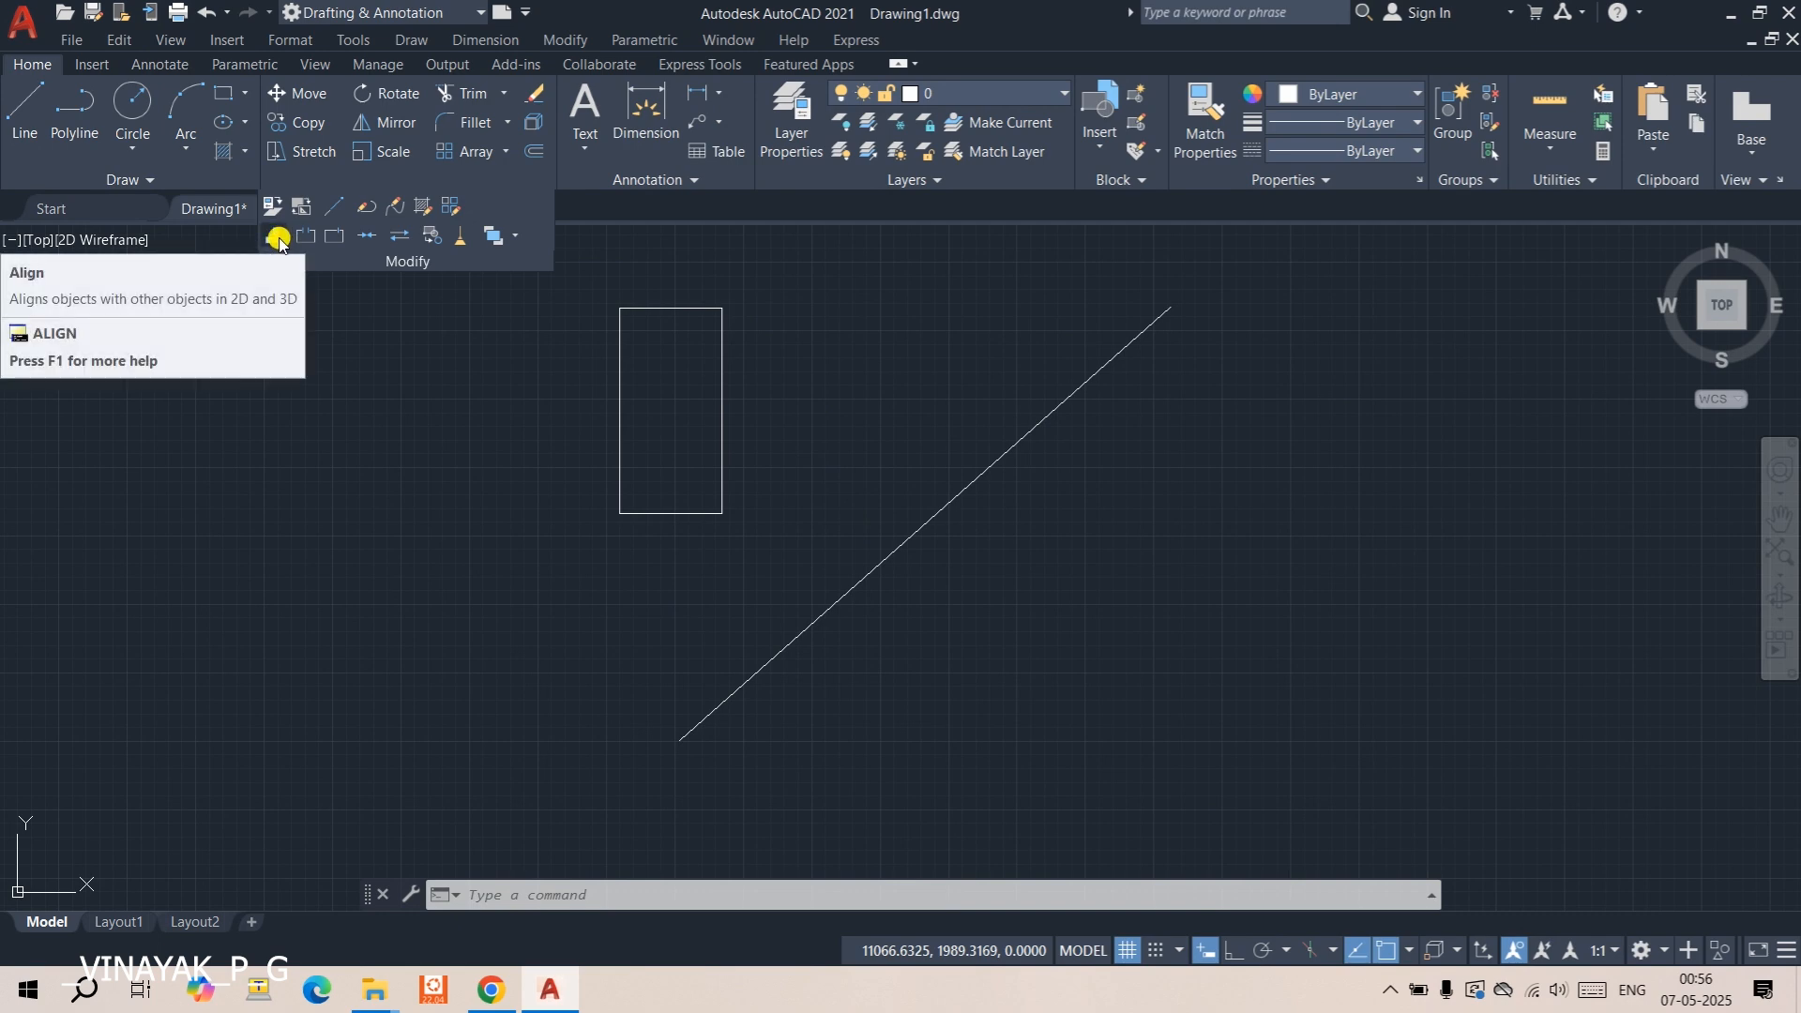
pyautogui.press('Escape')
pyautogui.press('Escape')
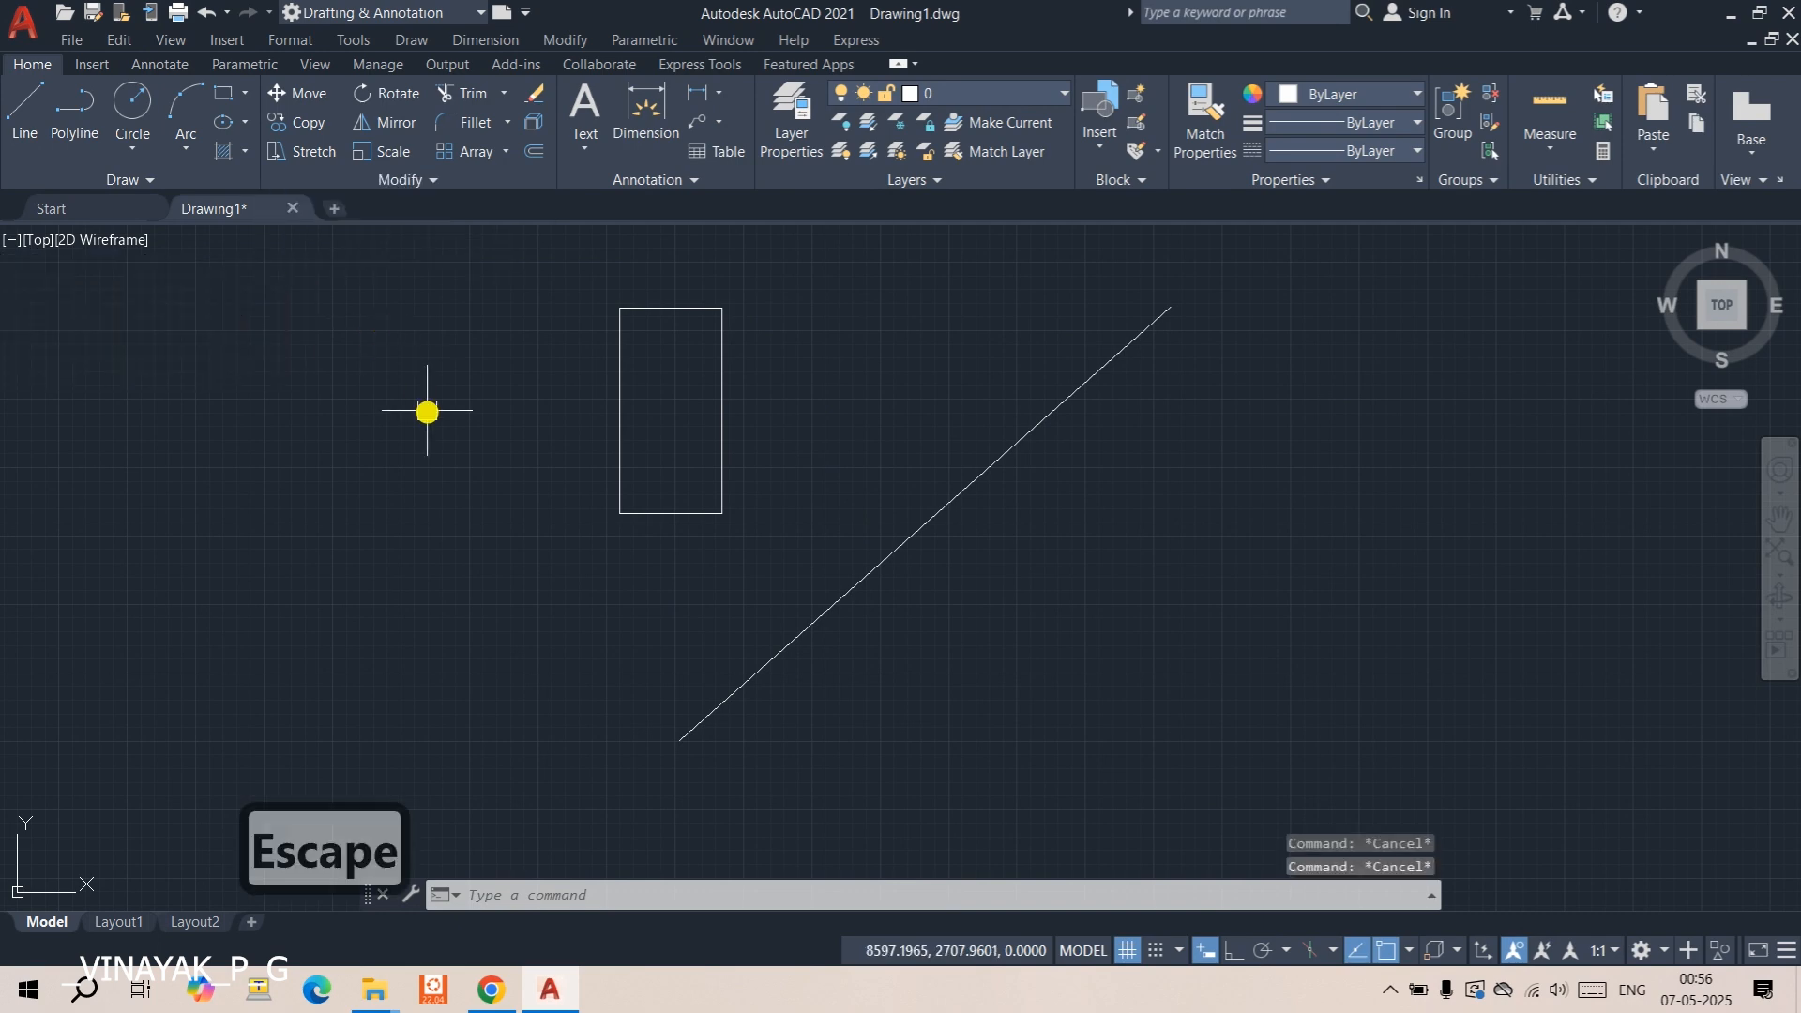
# - Try to align the rectangle with one point pair, its lower-left corner to the diagonal line's lower endpoint, and undo it
pyautogui.write('a')
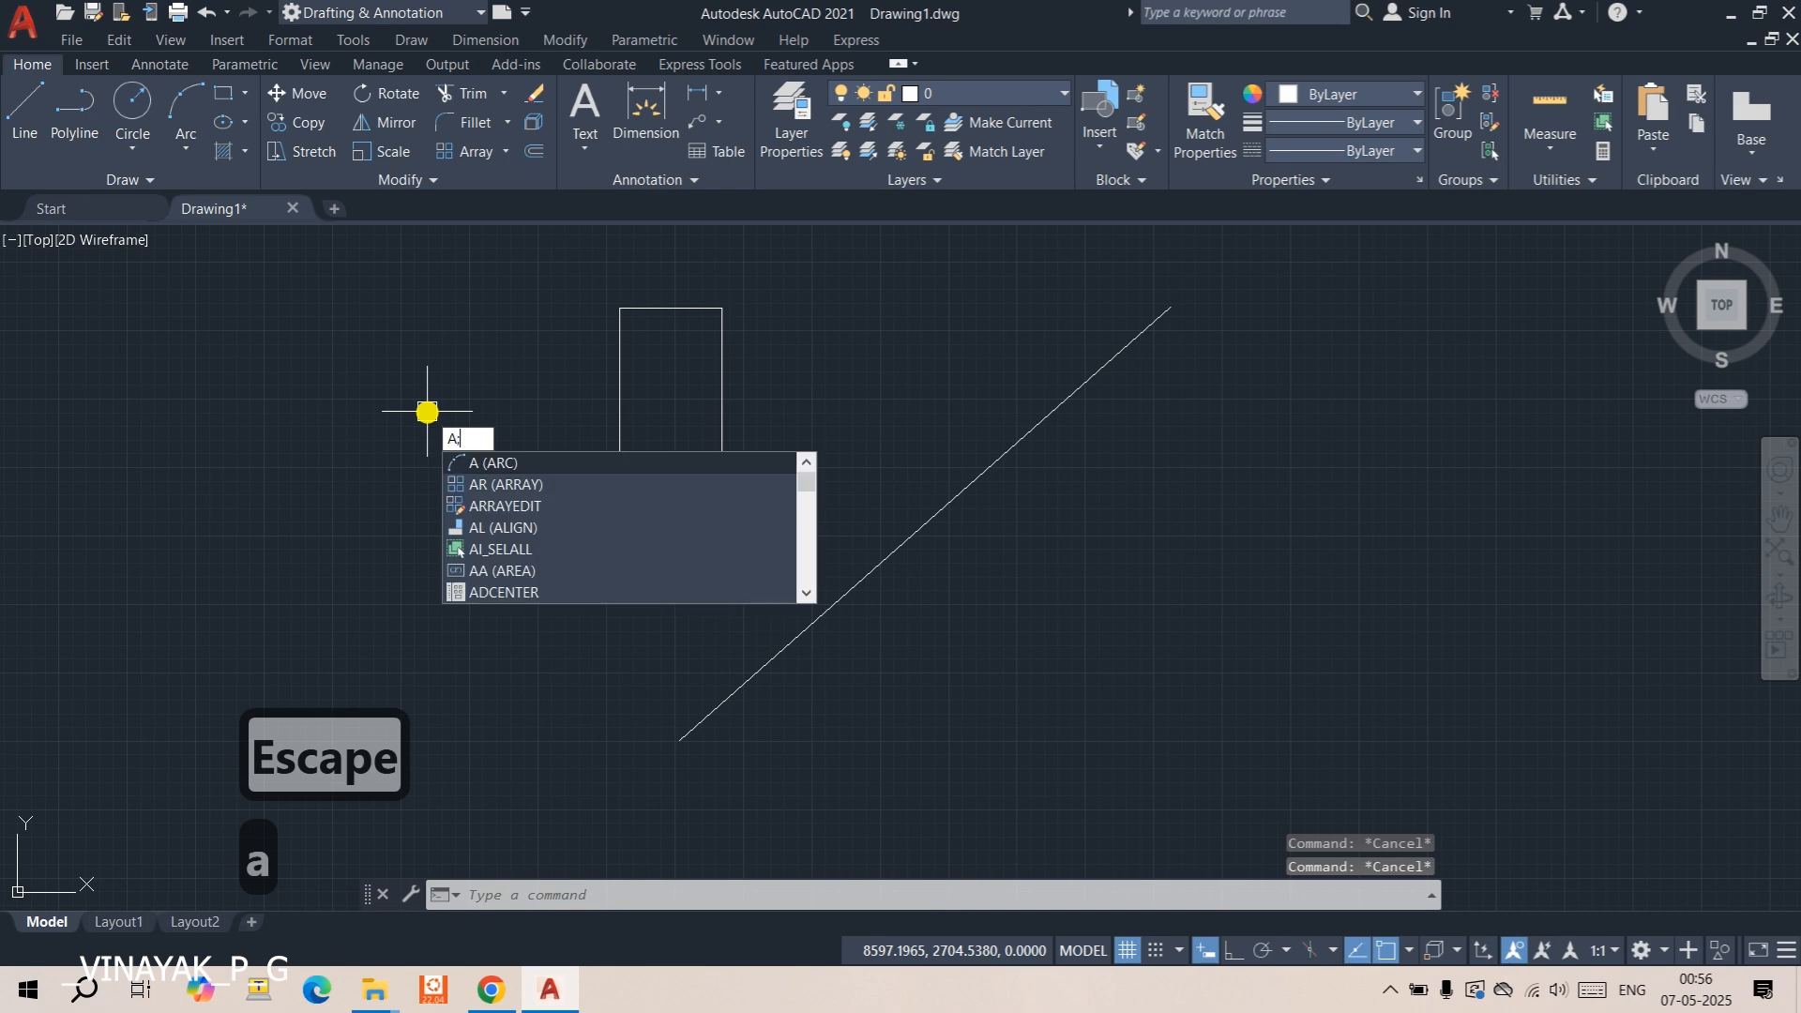
pyautogui.write(';')
pyautogui.press('BackSpace')
pyautogui.write('l')
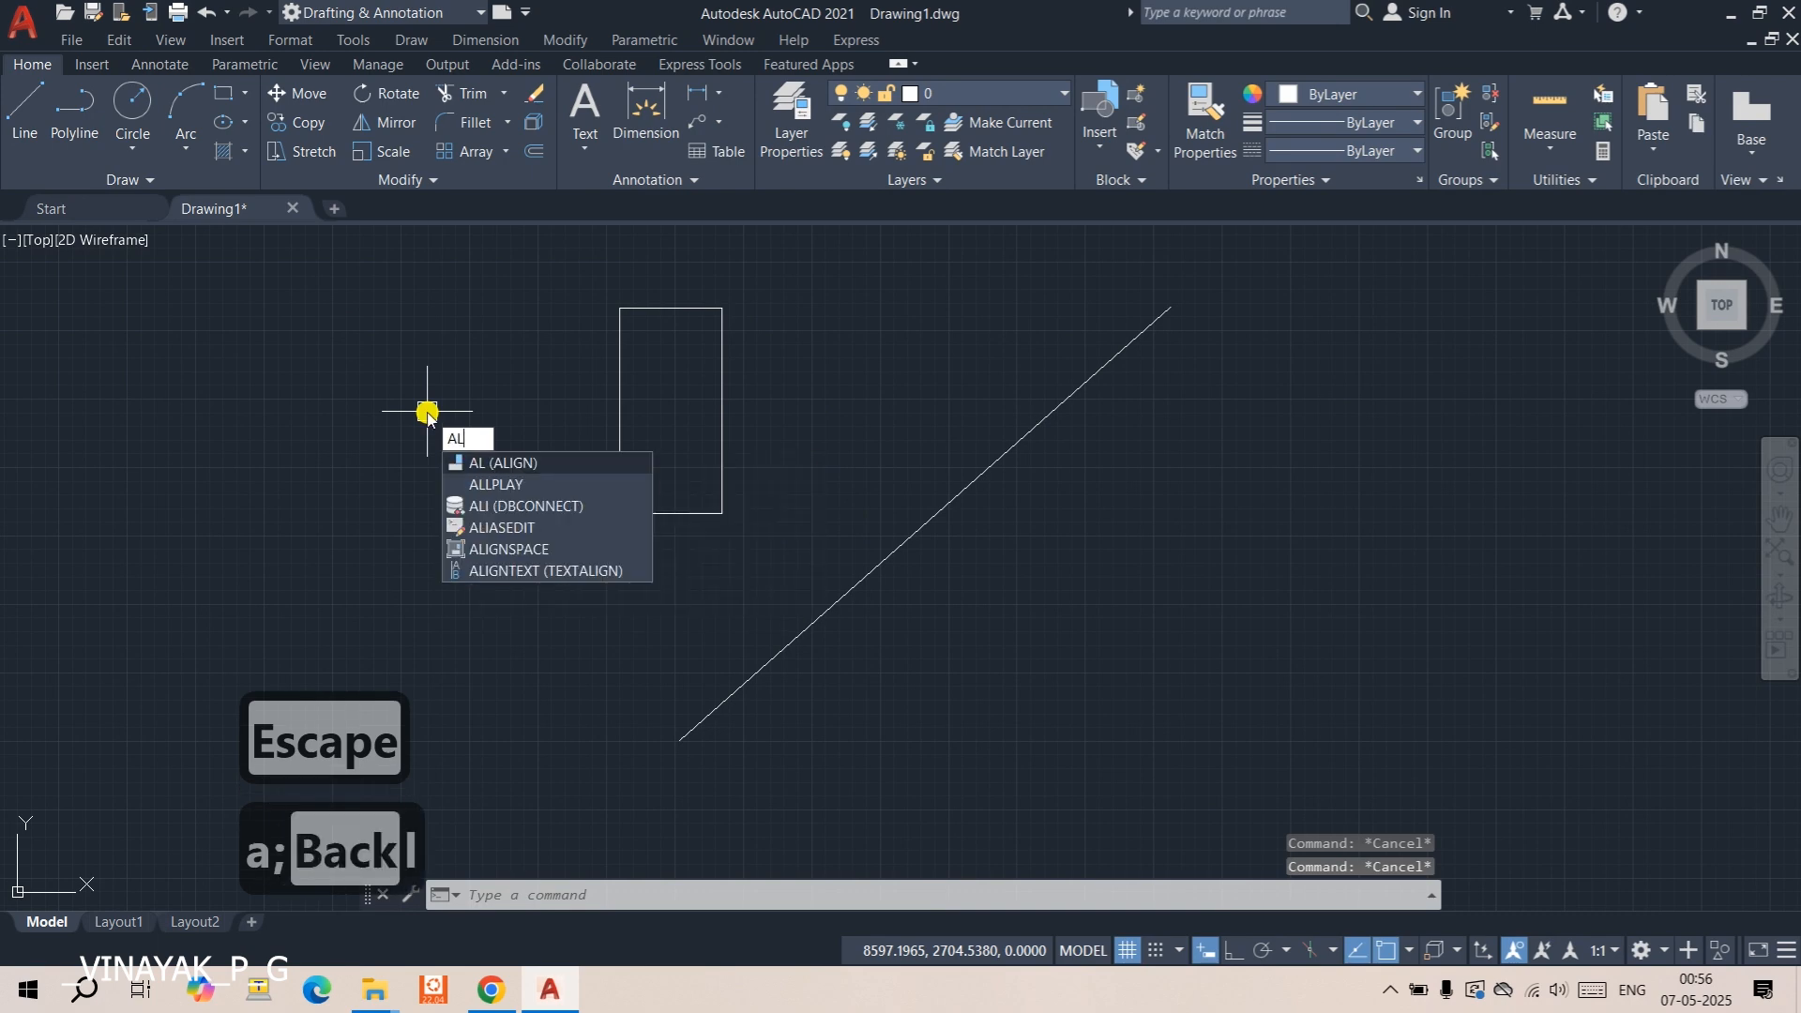
pyautogui.press('Return')
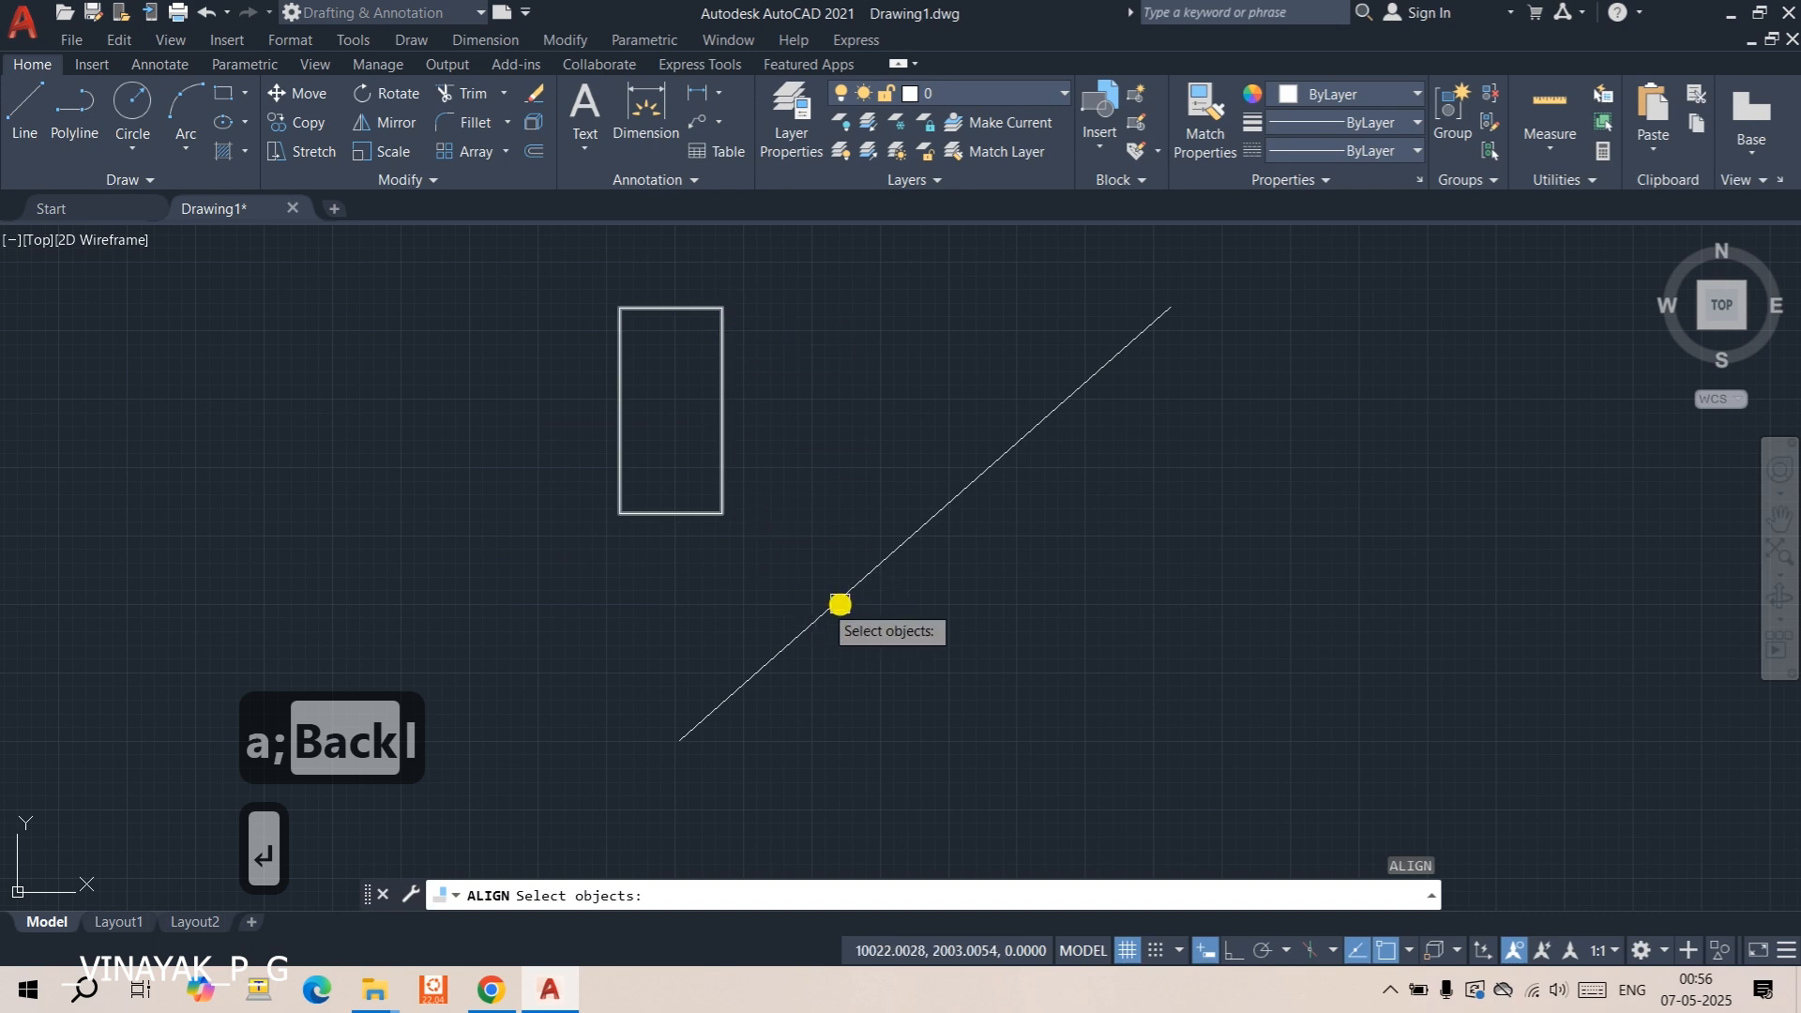
pyautogui.click(728, 421)
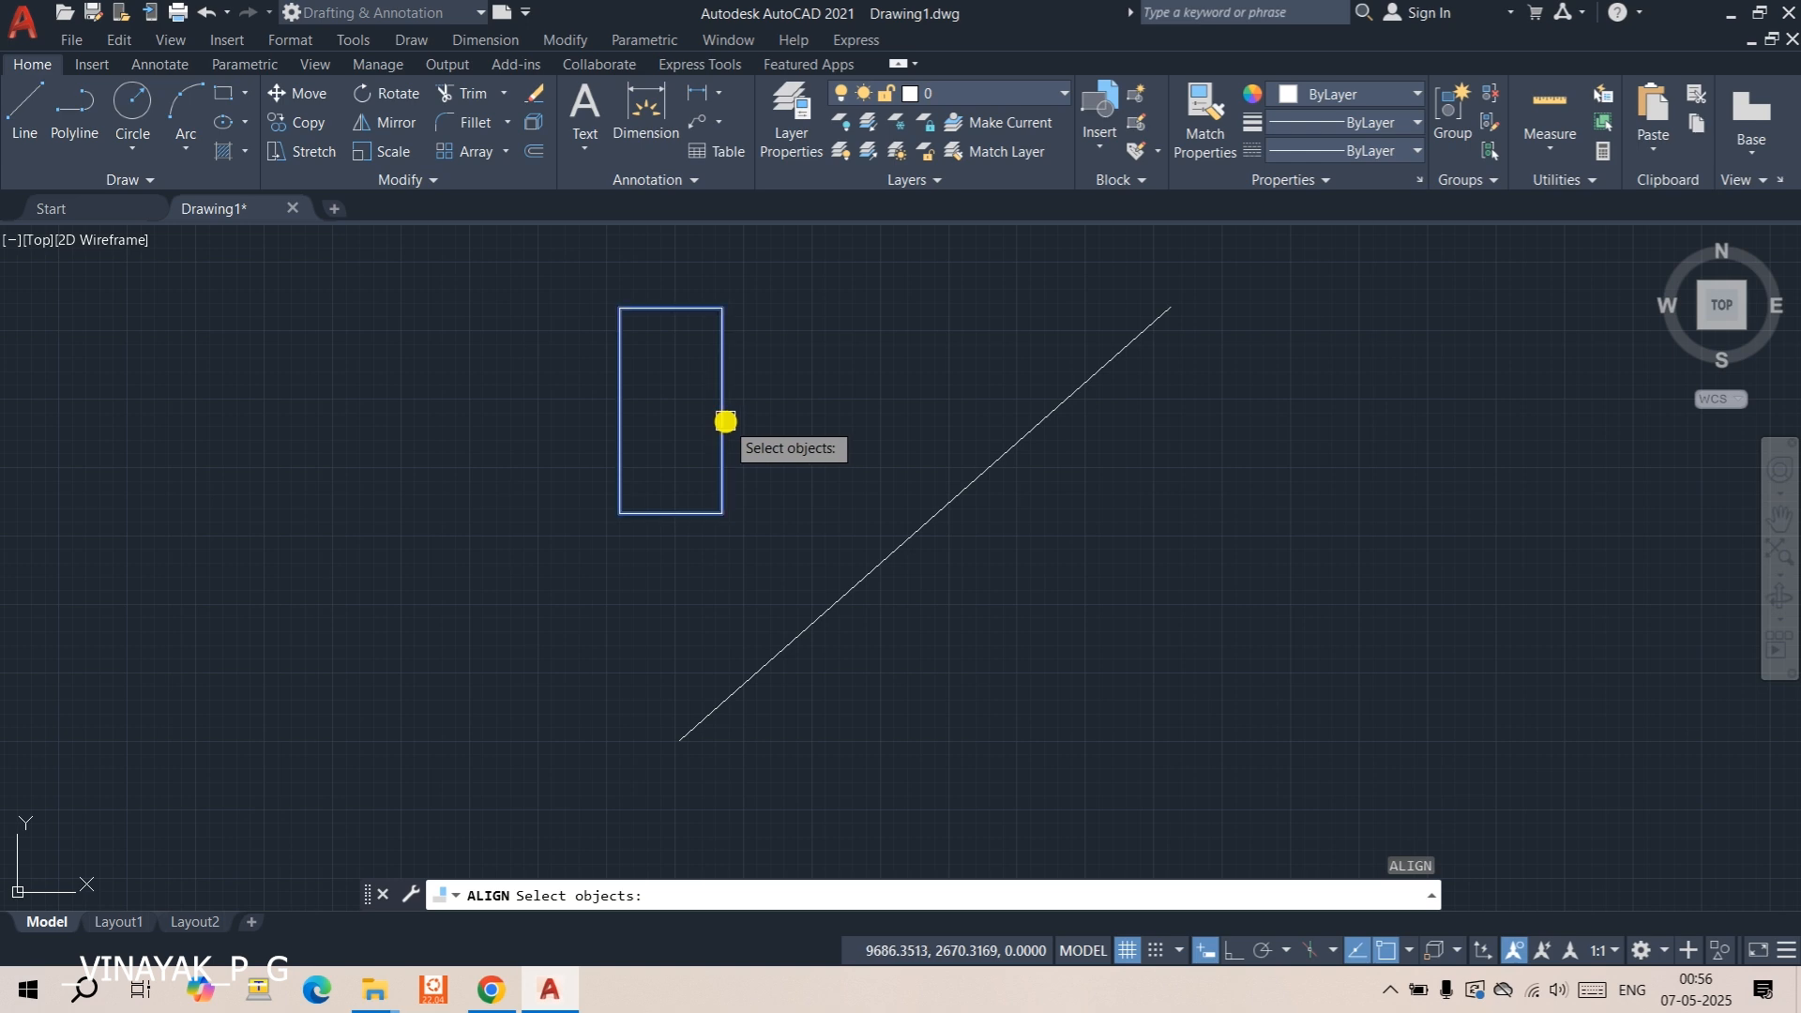
pyautogui.press('Return')
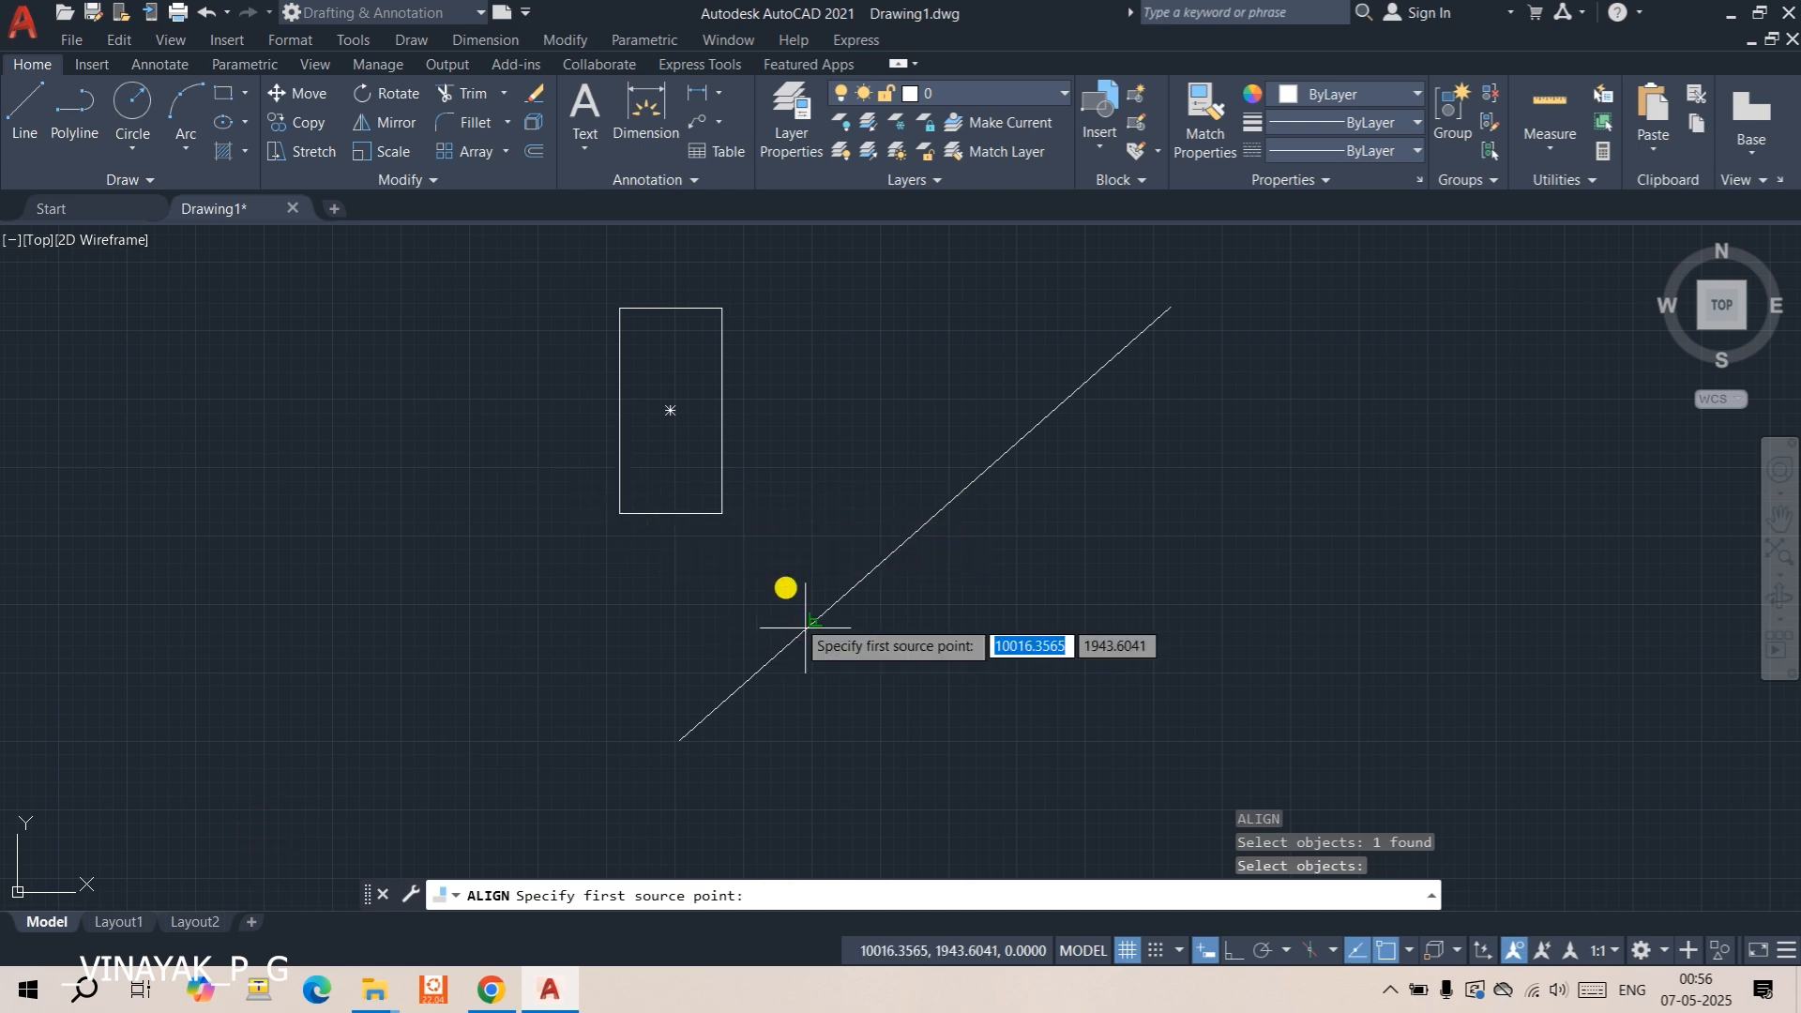
pyautogui.click(619, 513)
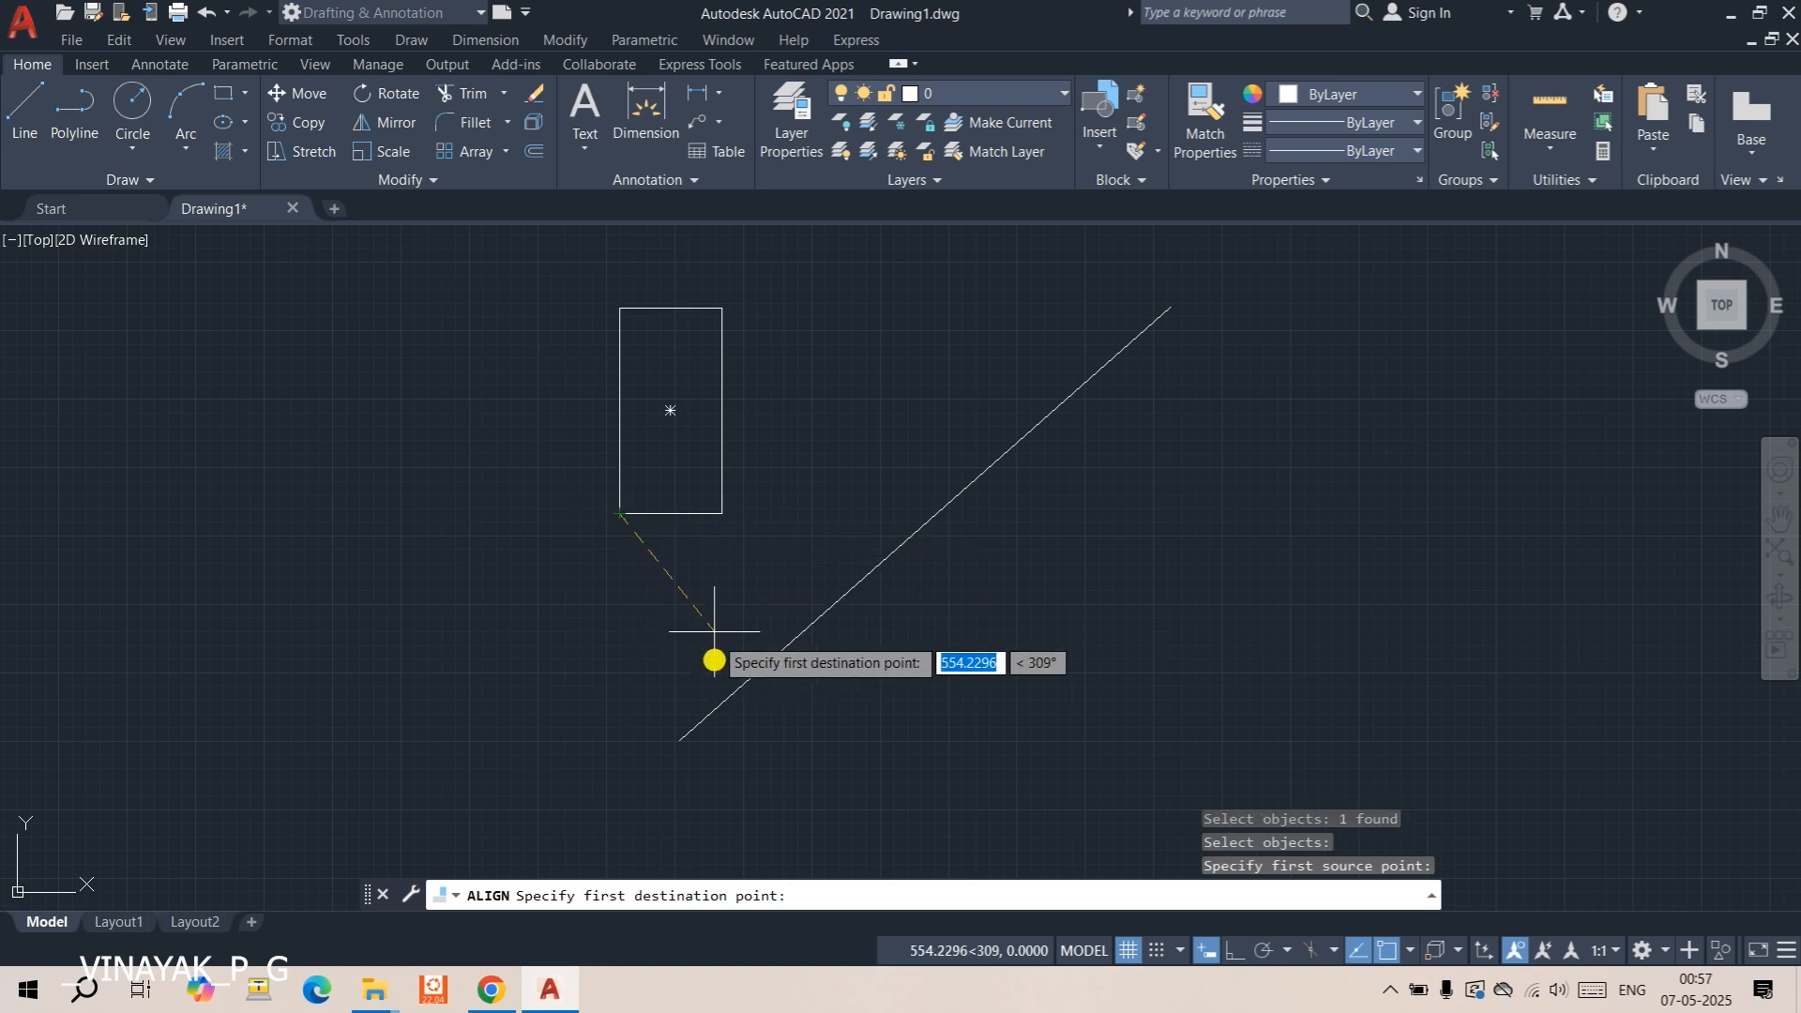
pyautogui.click(679, 738)
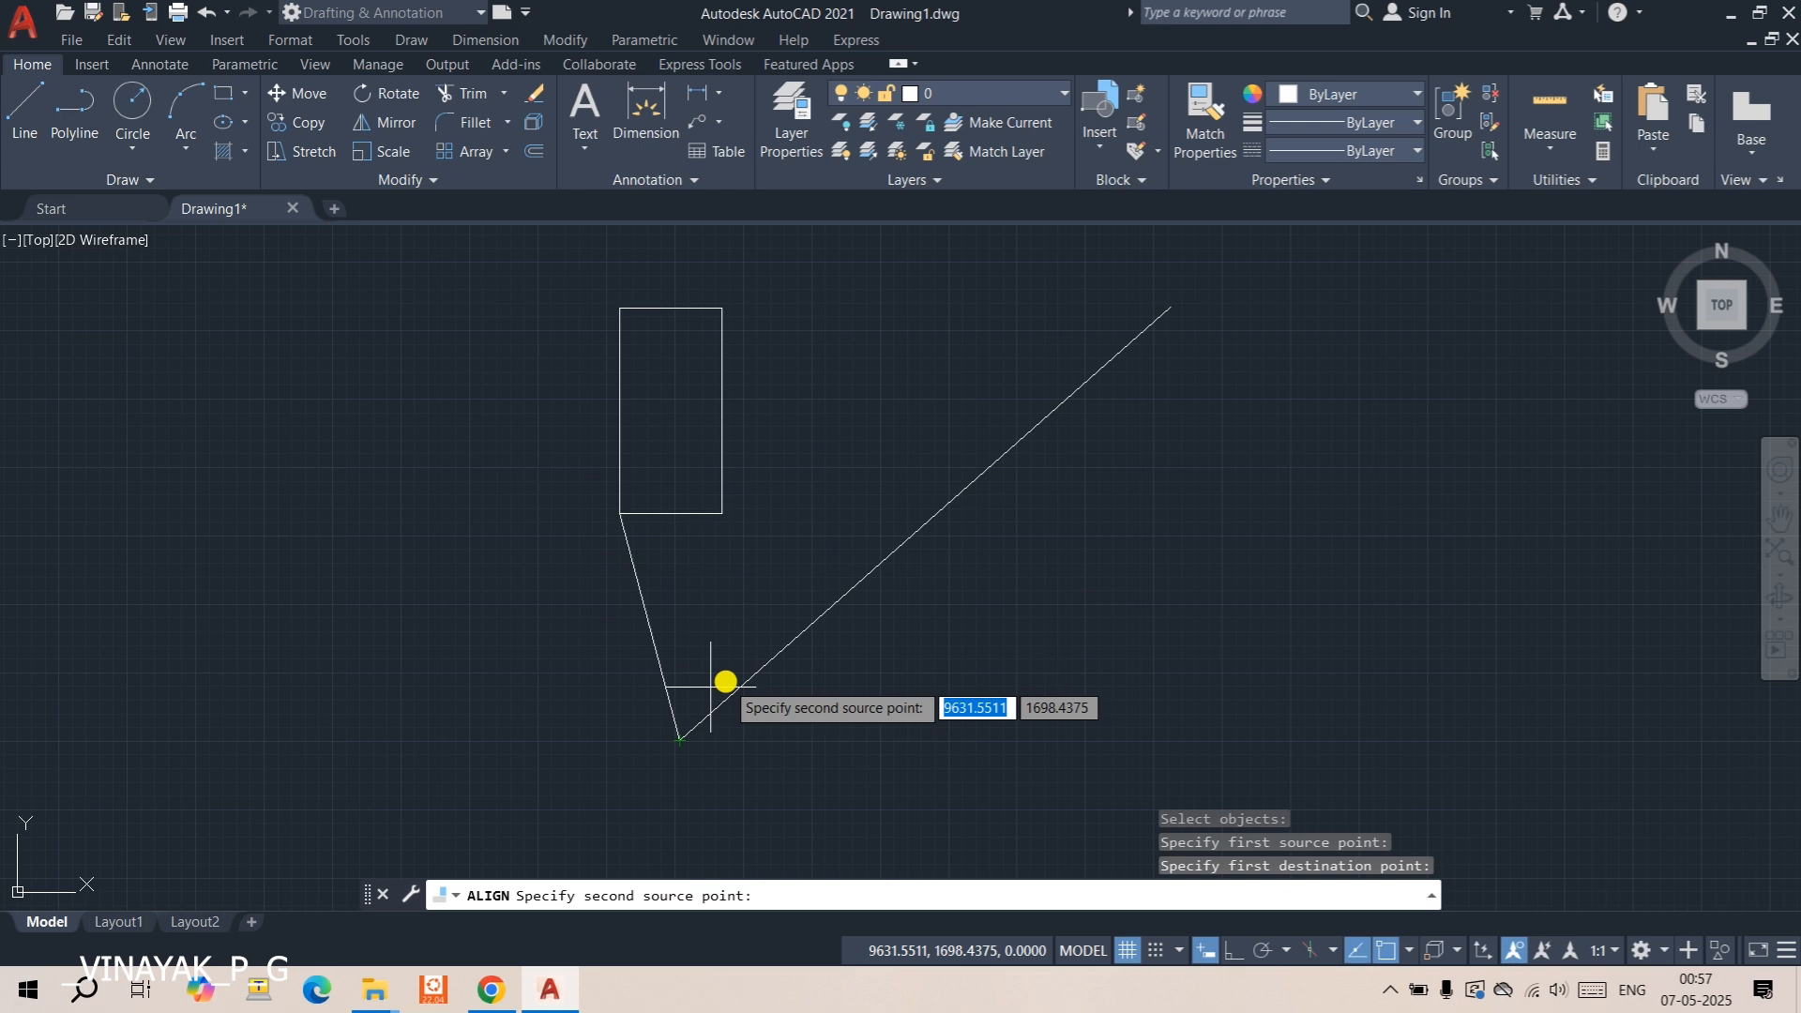
pyautogui.press('Return')
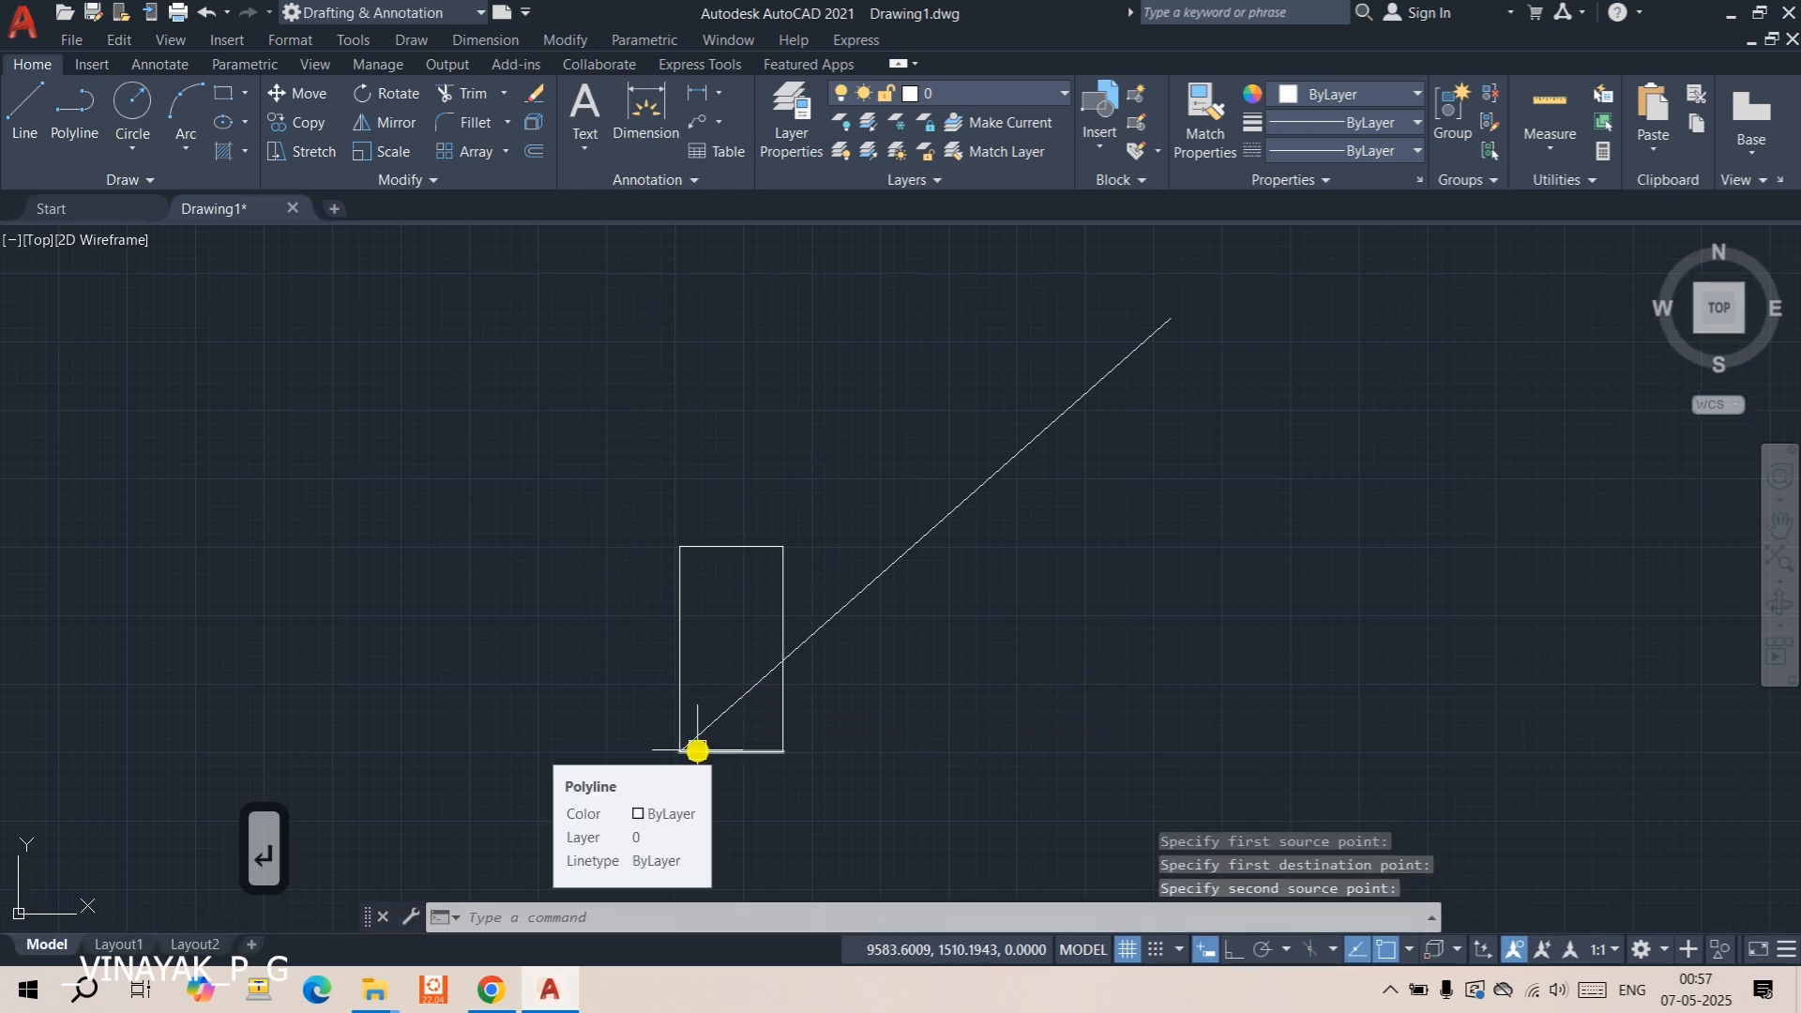
pyautogui.hotkey('ctrl', 'z')
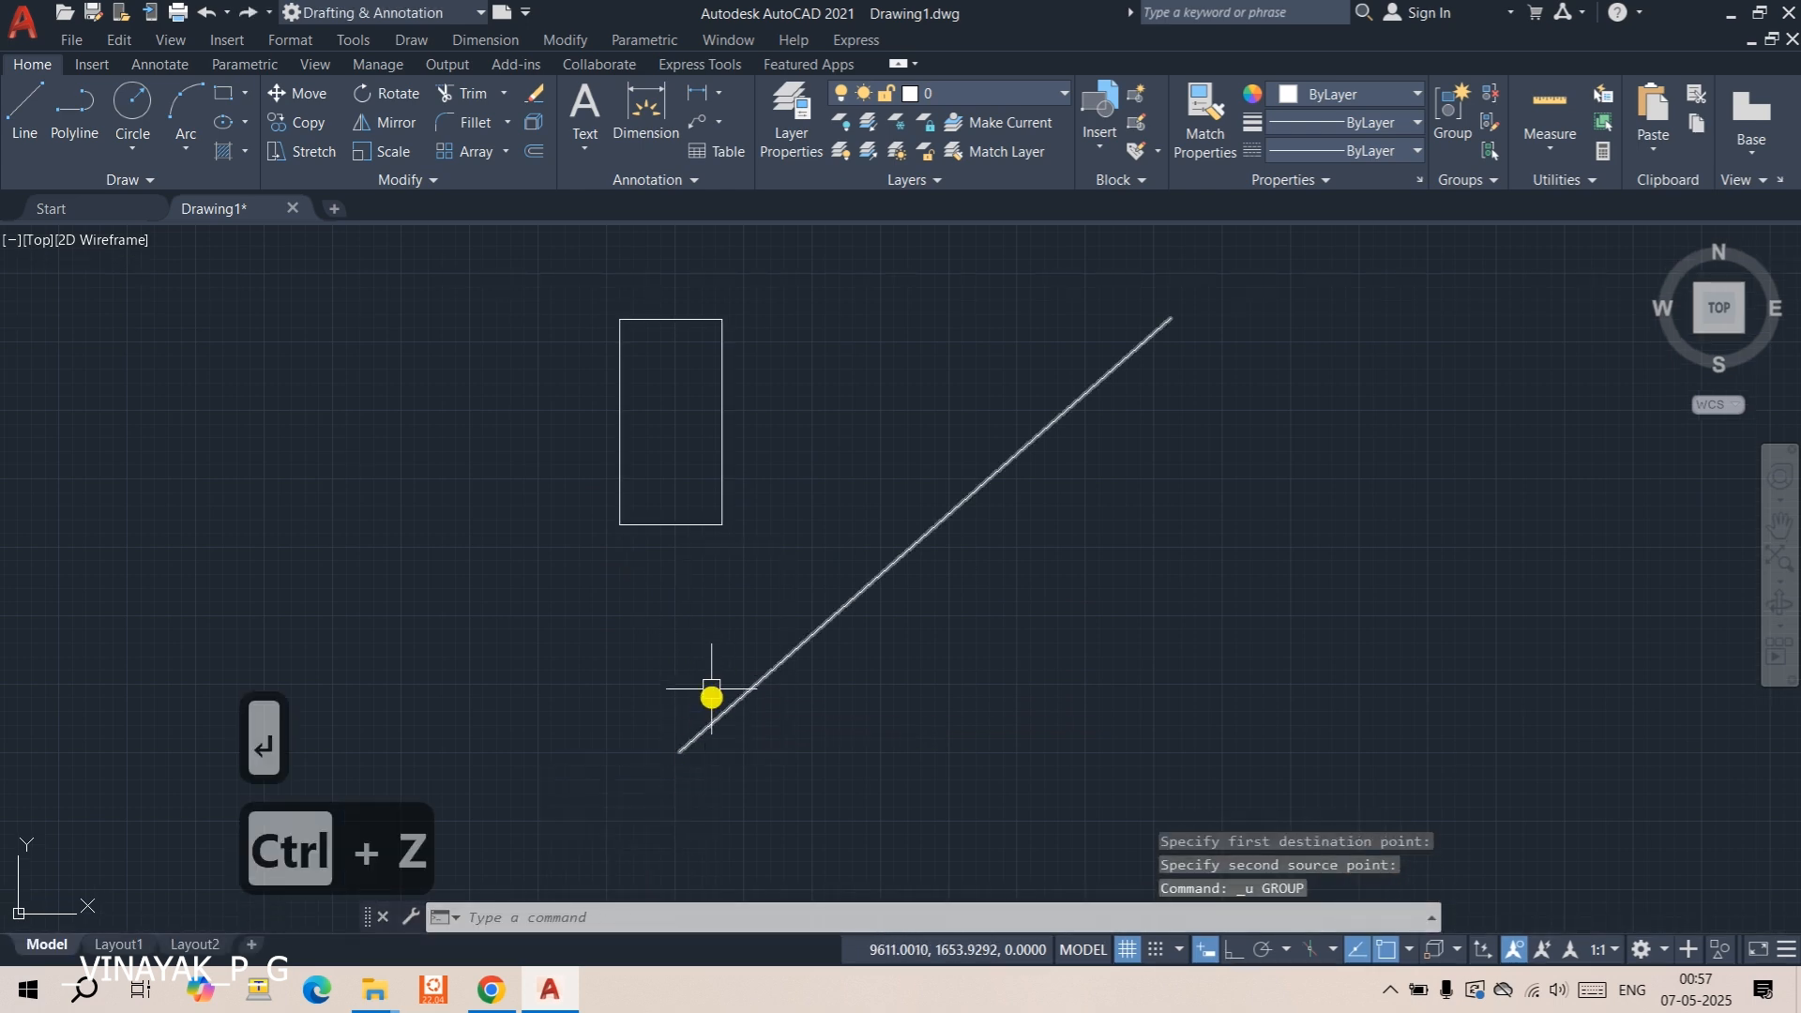
# - Align the rectangle's bottom edge to the diagonal line, from its lower endpoint to a point partway up, scaling to the alignment points
pyautogui.click(721, 417)
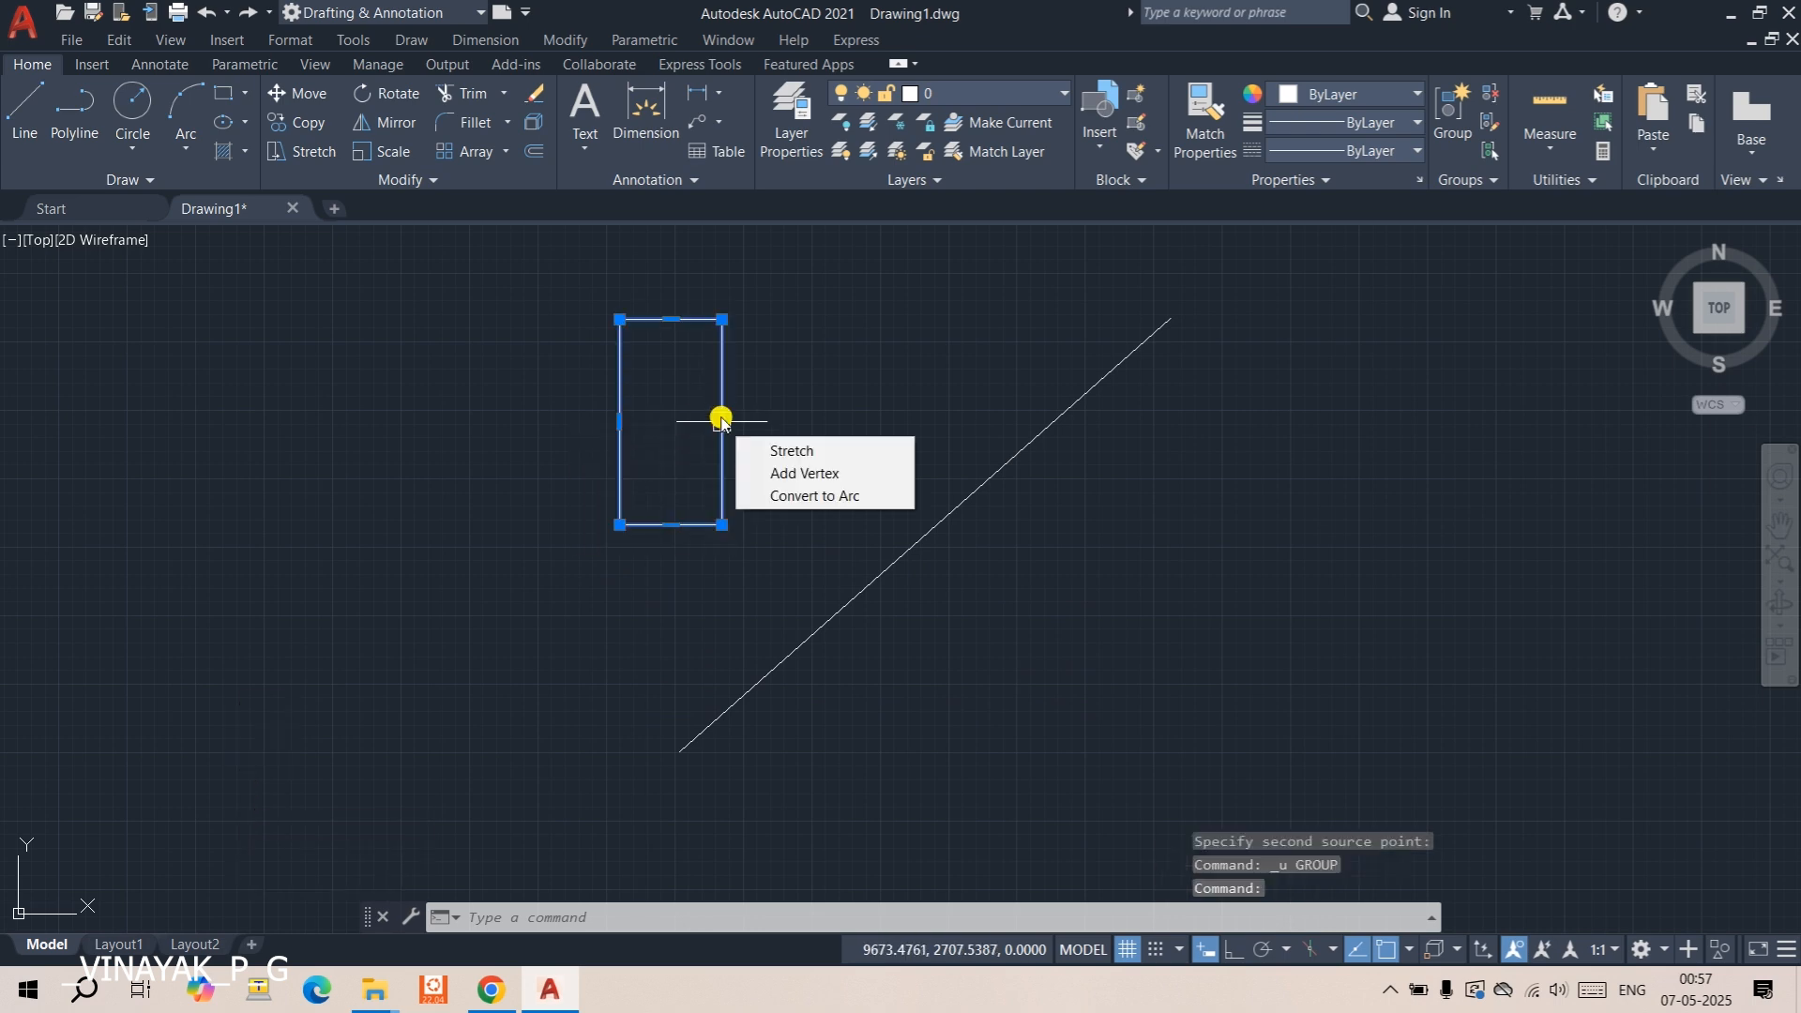
pyautogui.write('al')
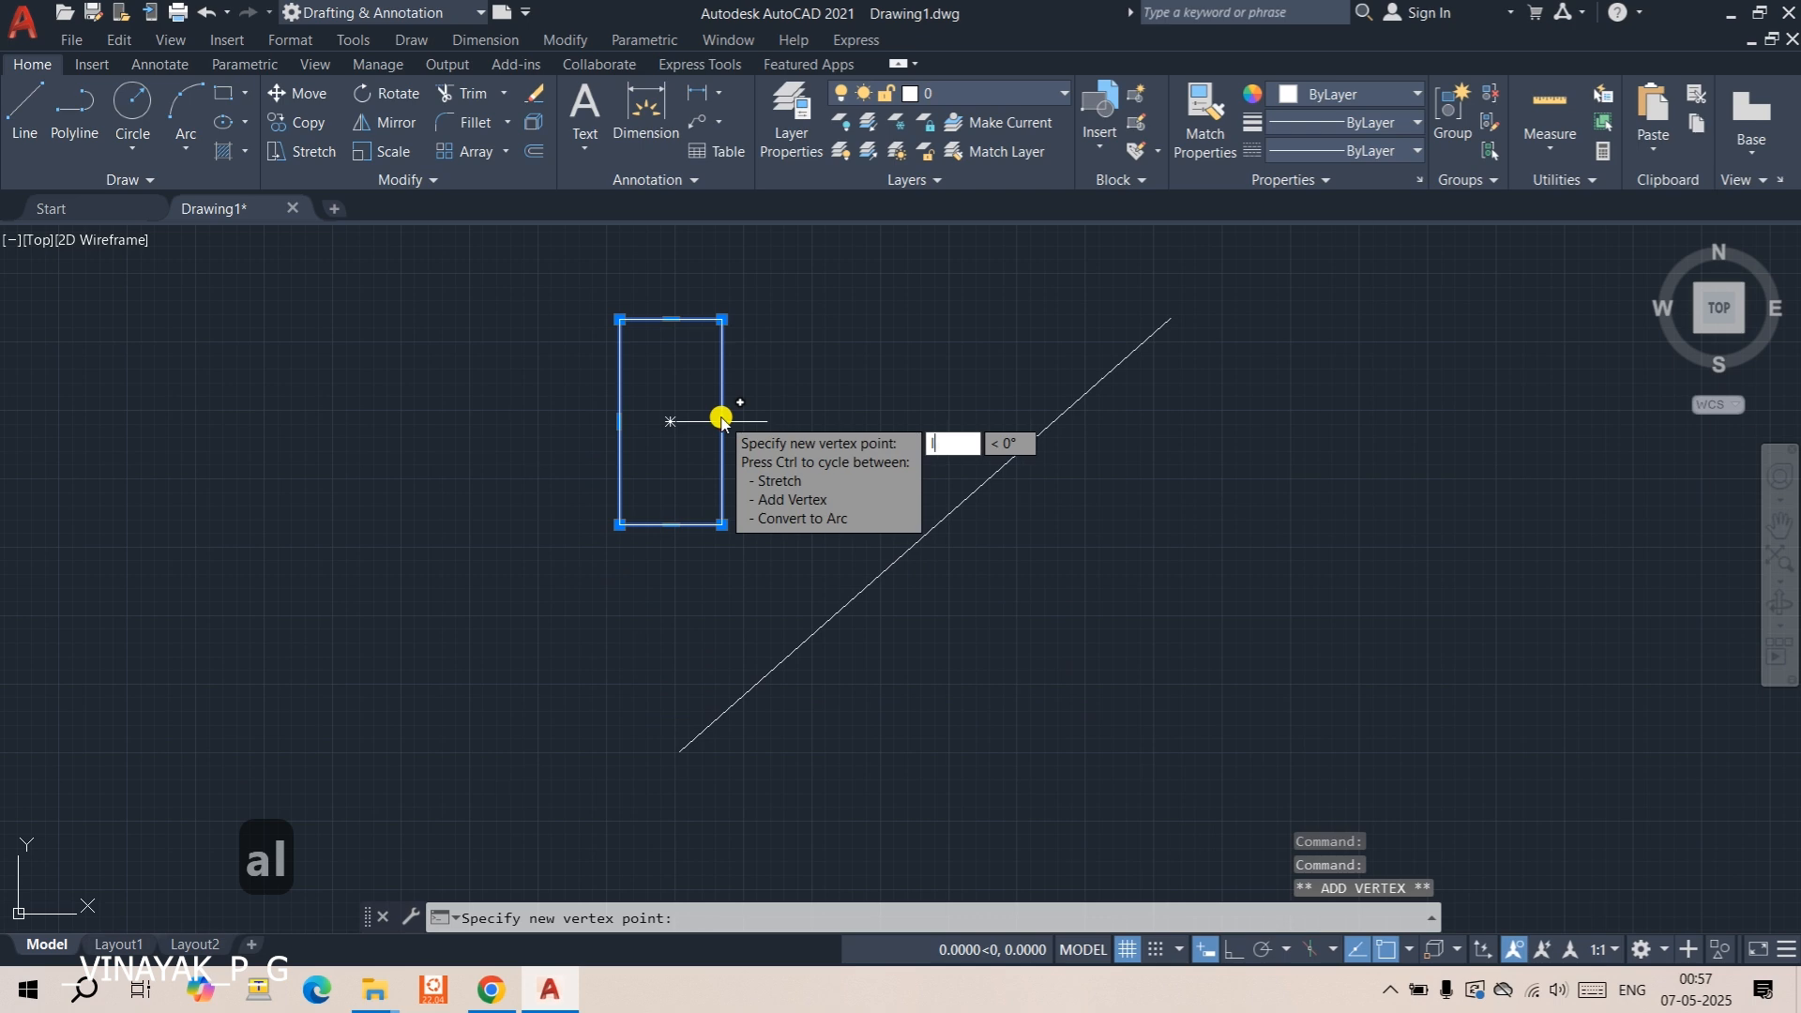
pyautogui.press('BackSpace')
pyautogui.press('Escape')
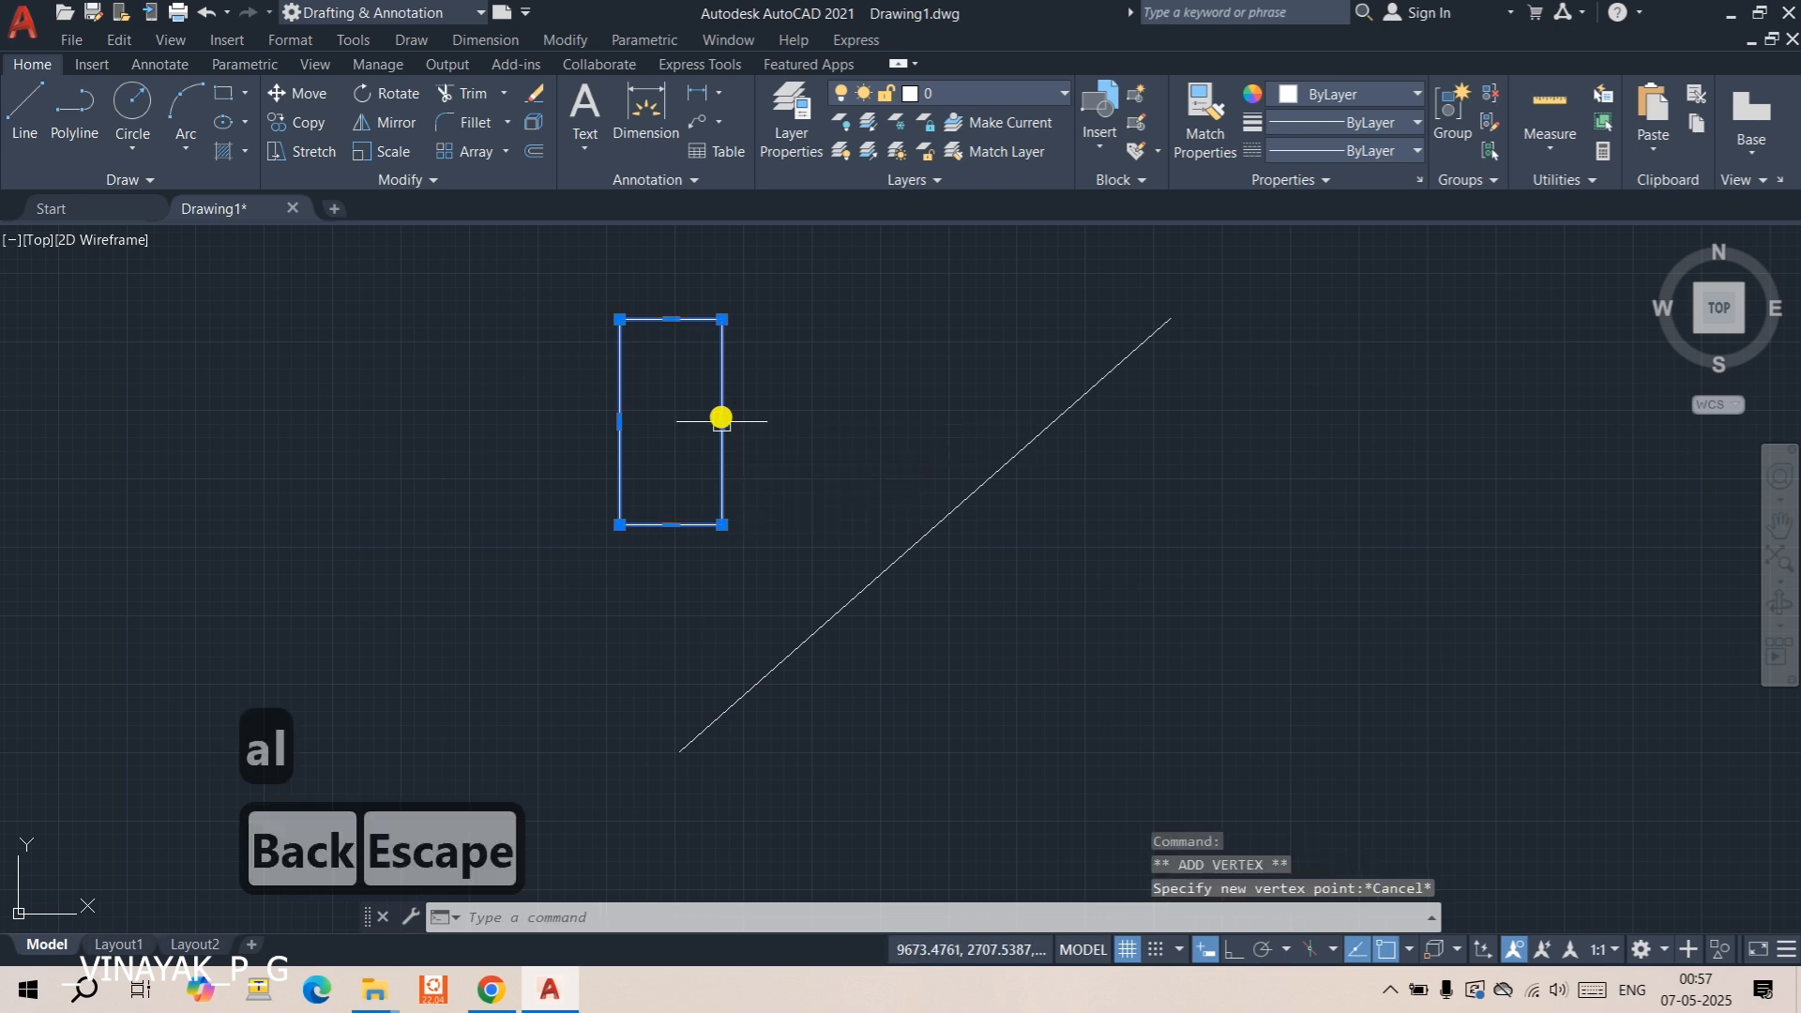
pyautogui.write('al')
pyautogui.press('Return')
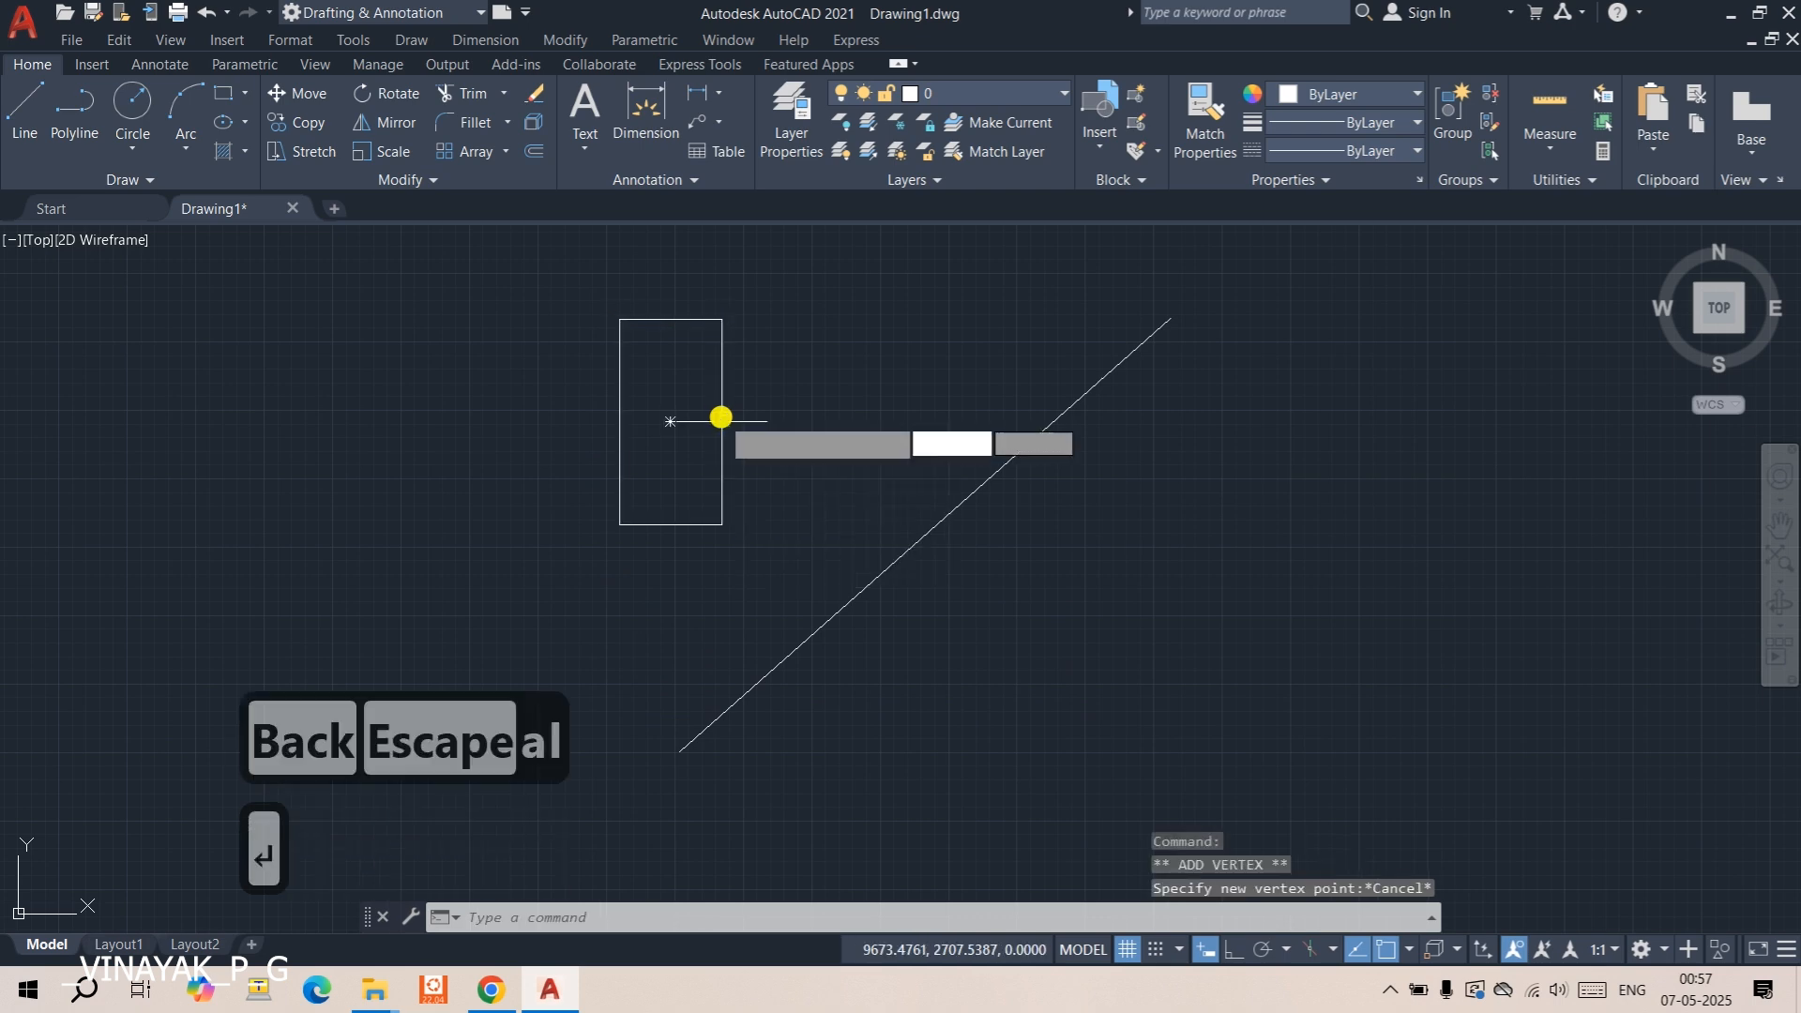
pyautogui.click(619, 525)
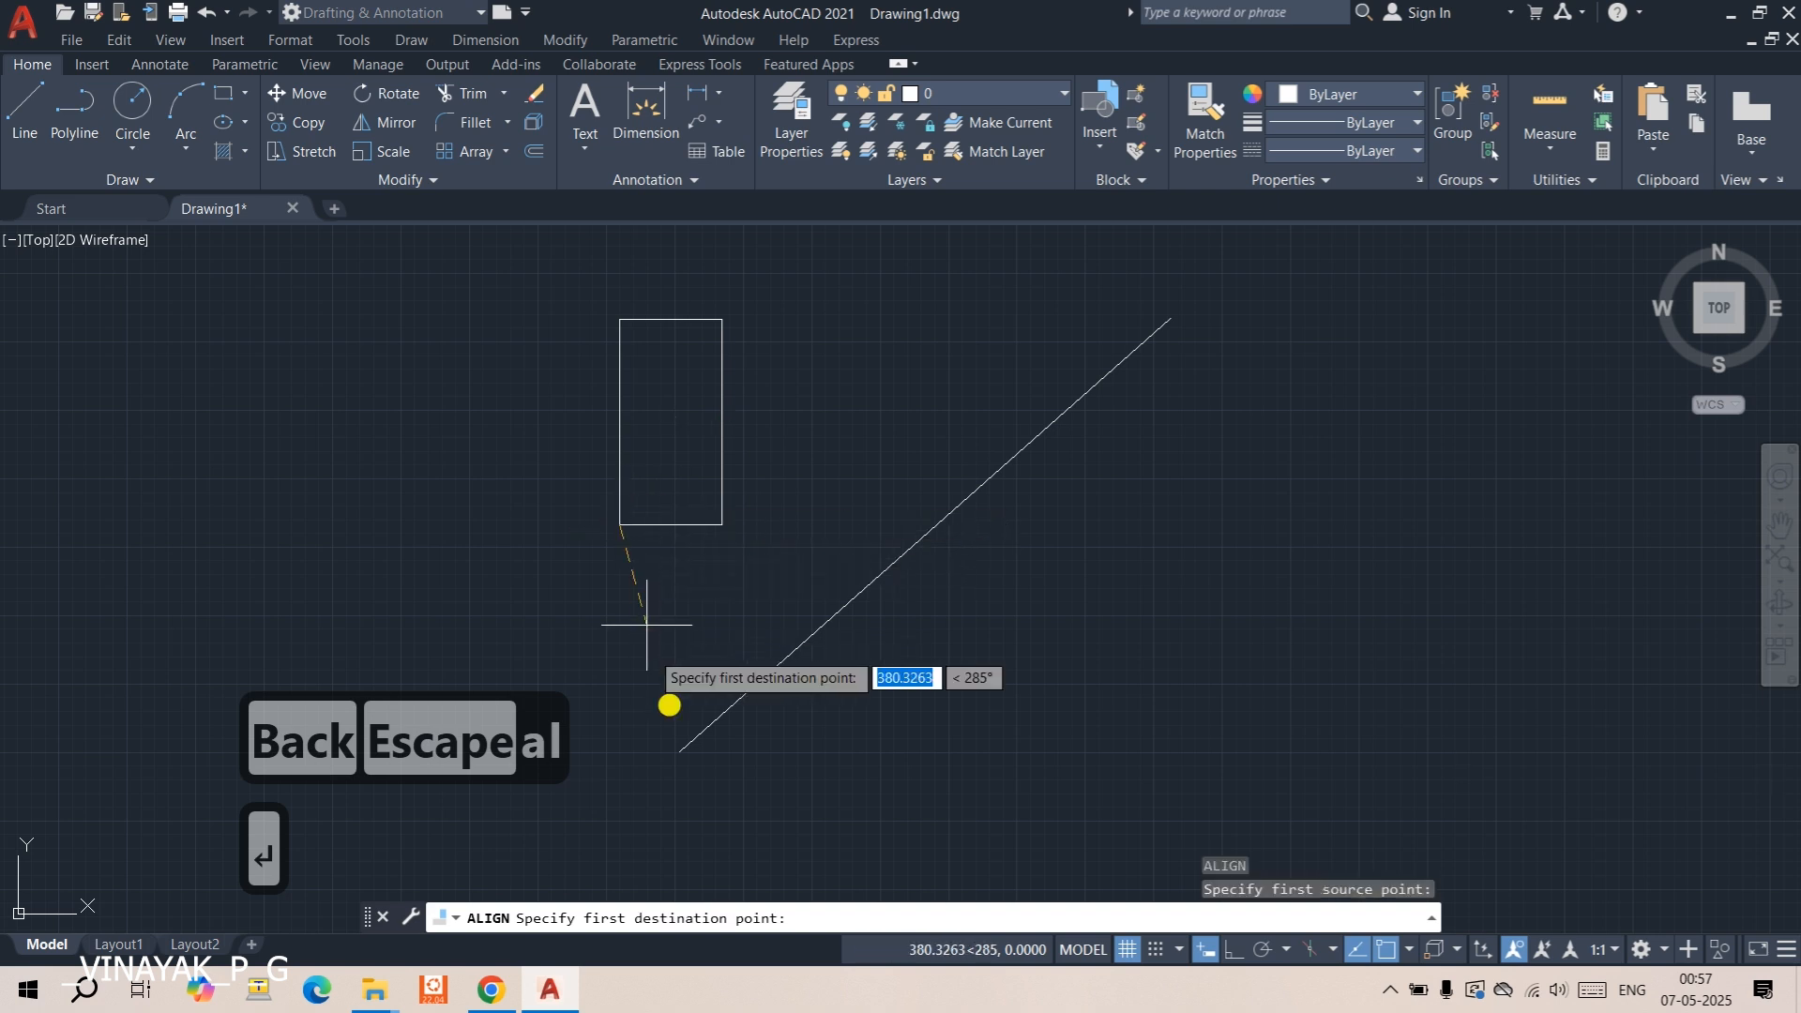
pyautogui.click(680, 756)
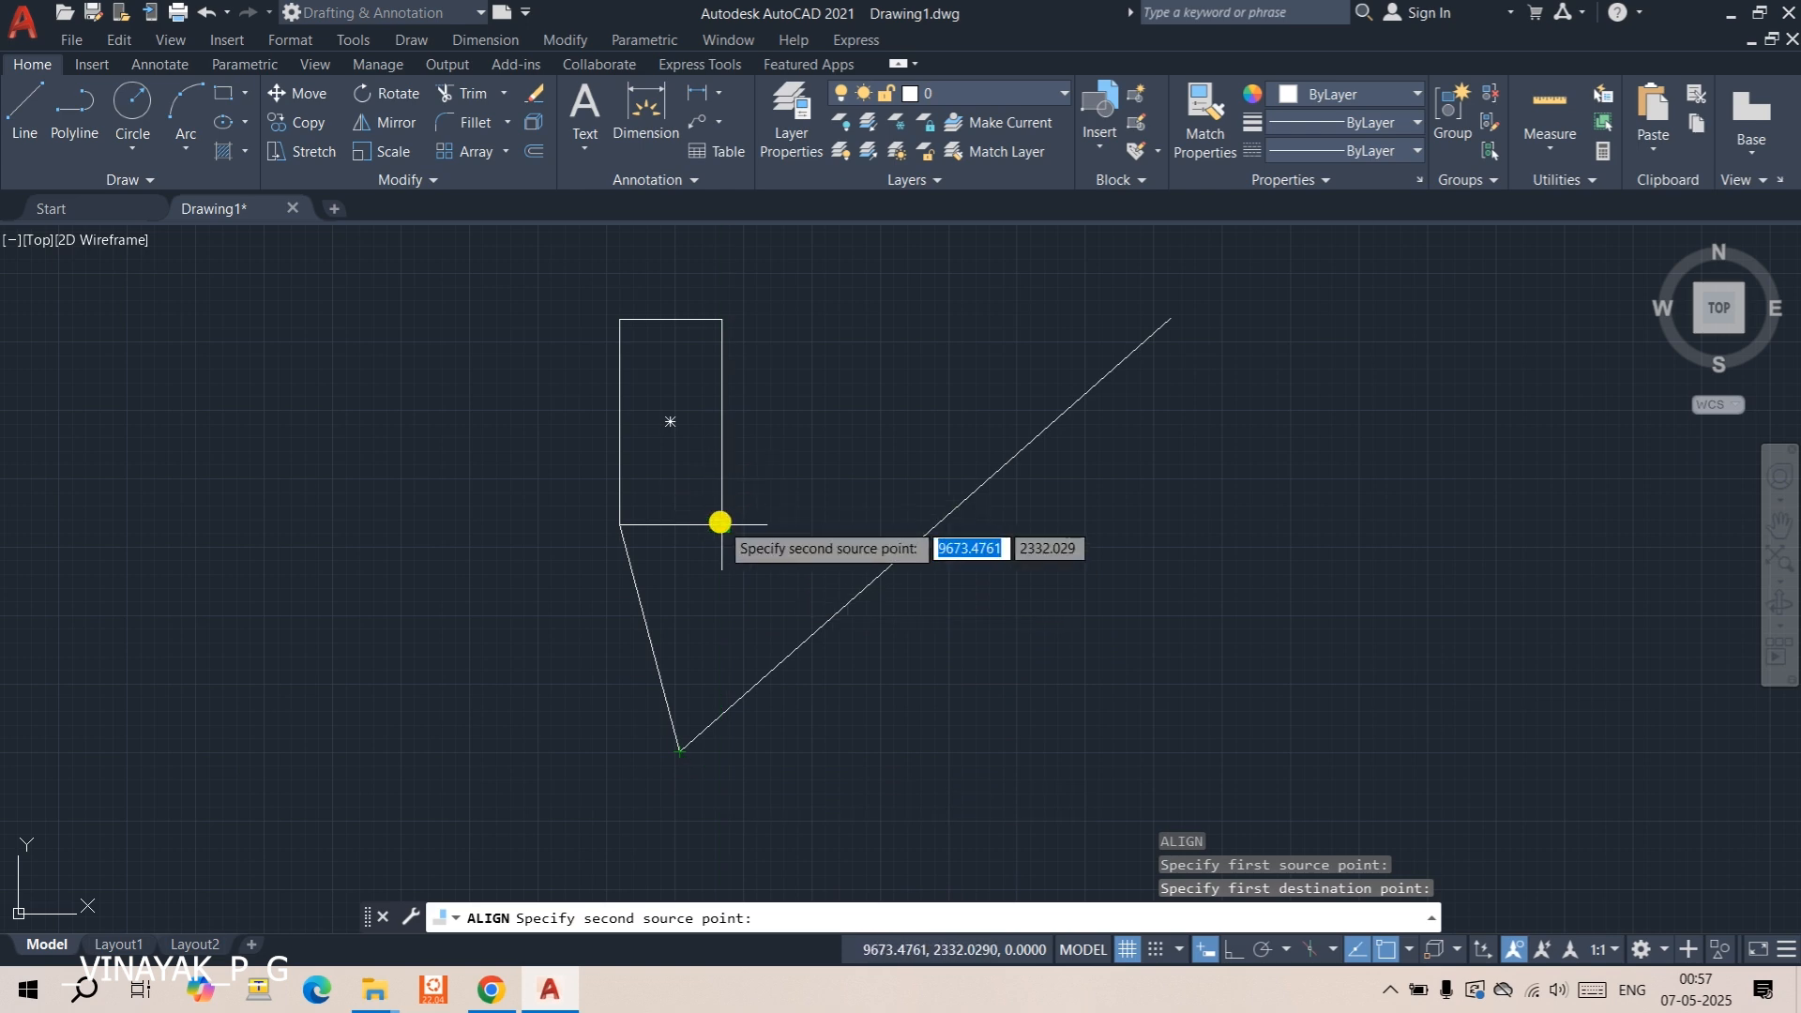
pyautogui.click(730, 562)
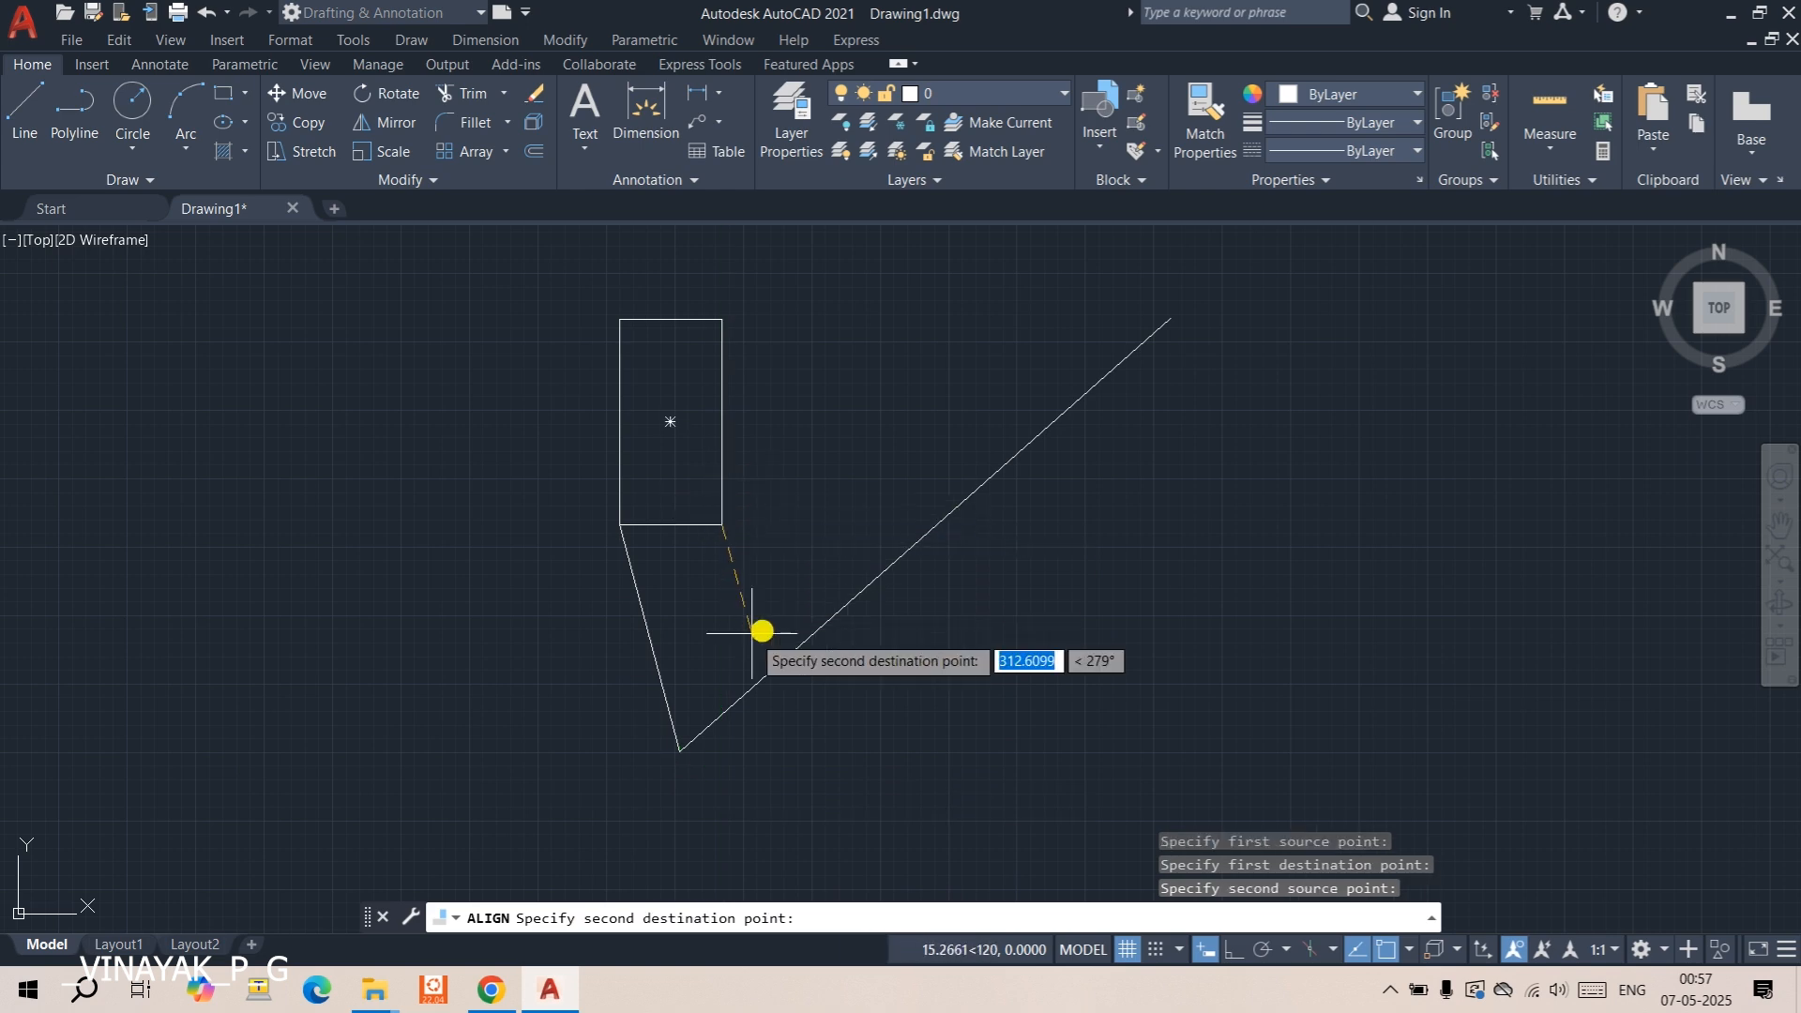
pyautogui.click(840, 608)
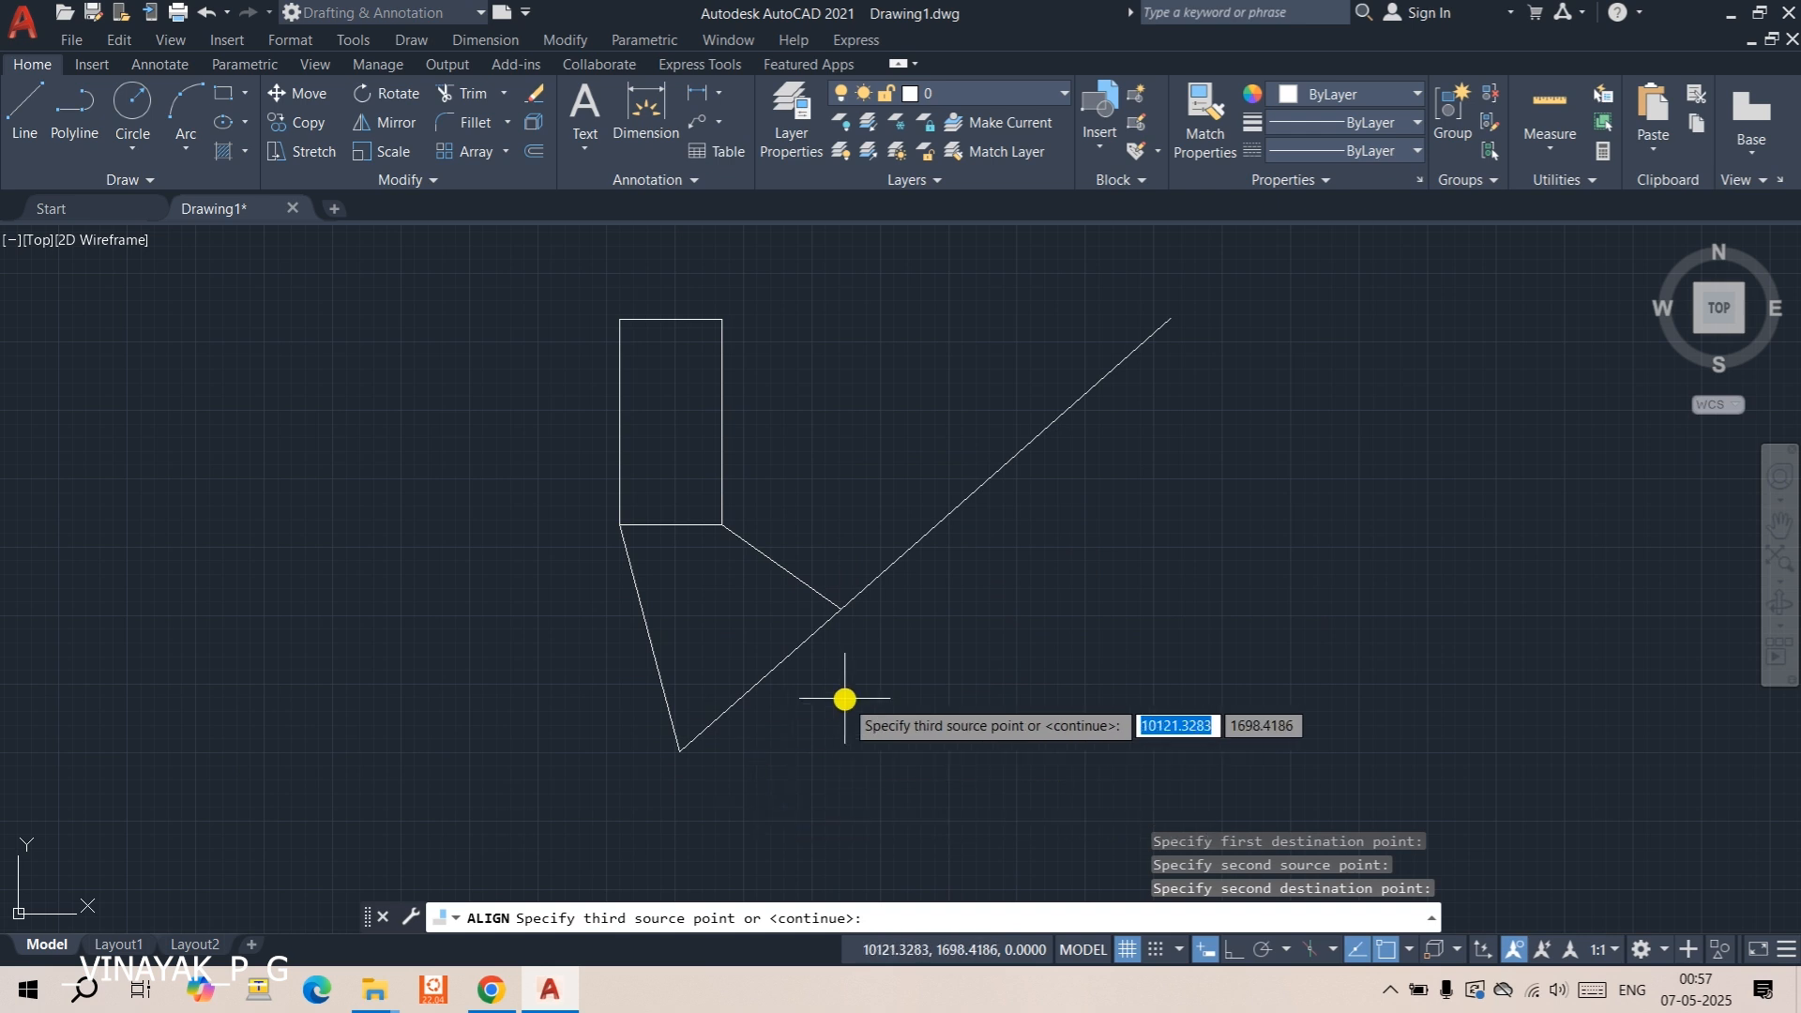
pyautogui.press('Return')
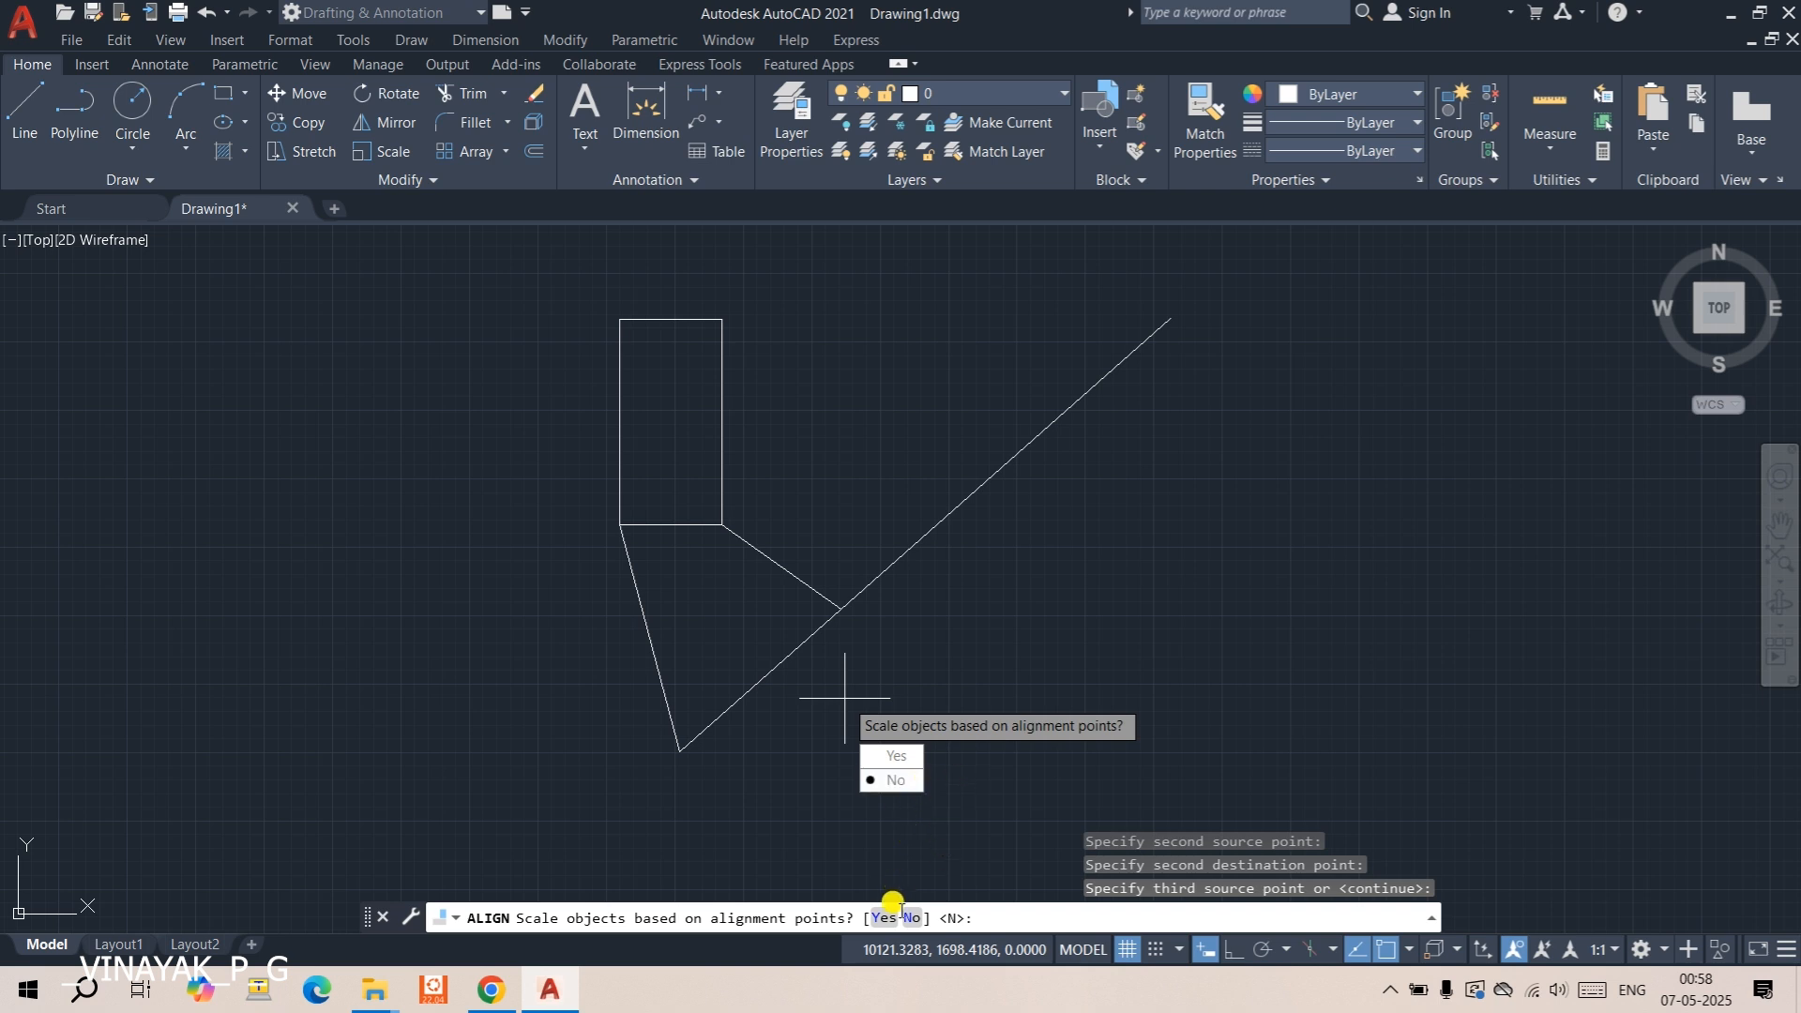
pyautogui.click(891, 758)
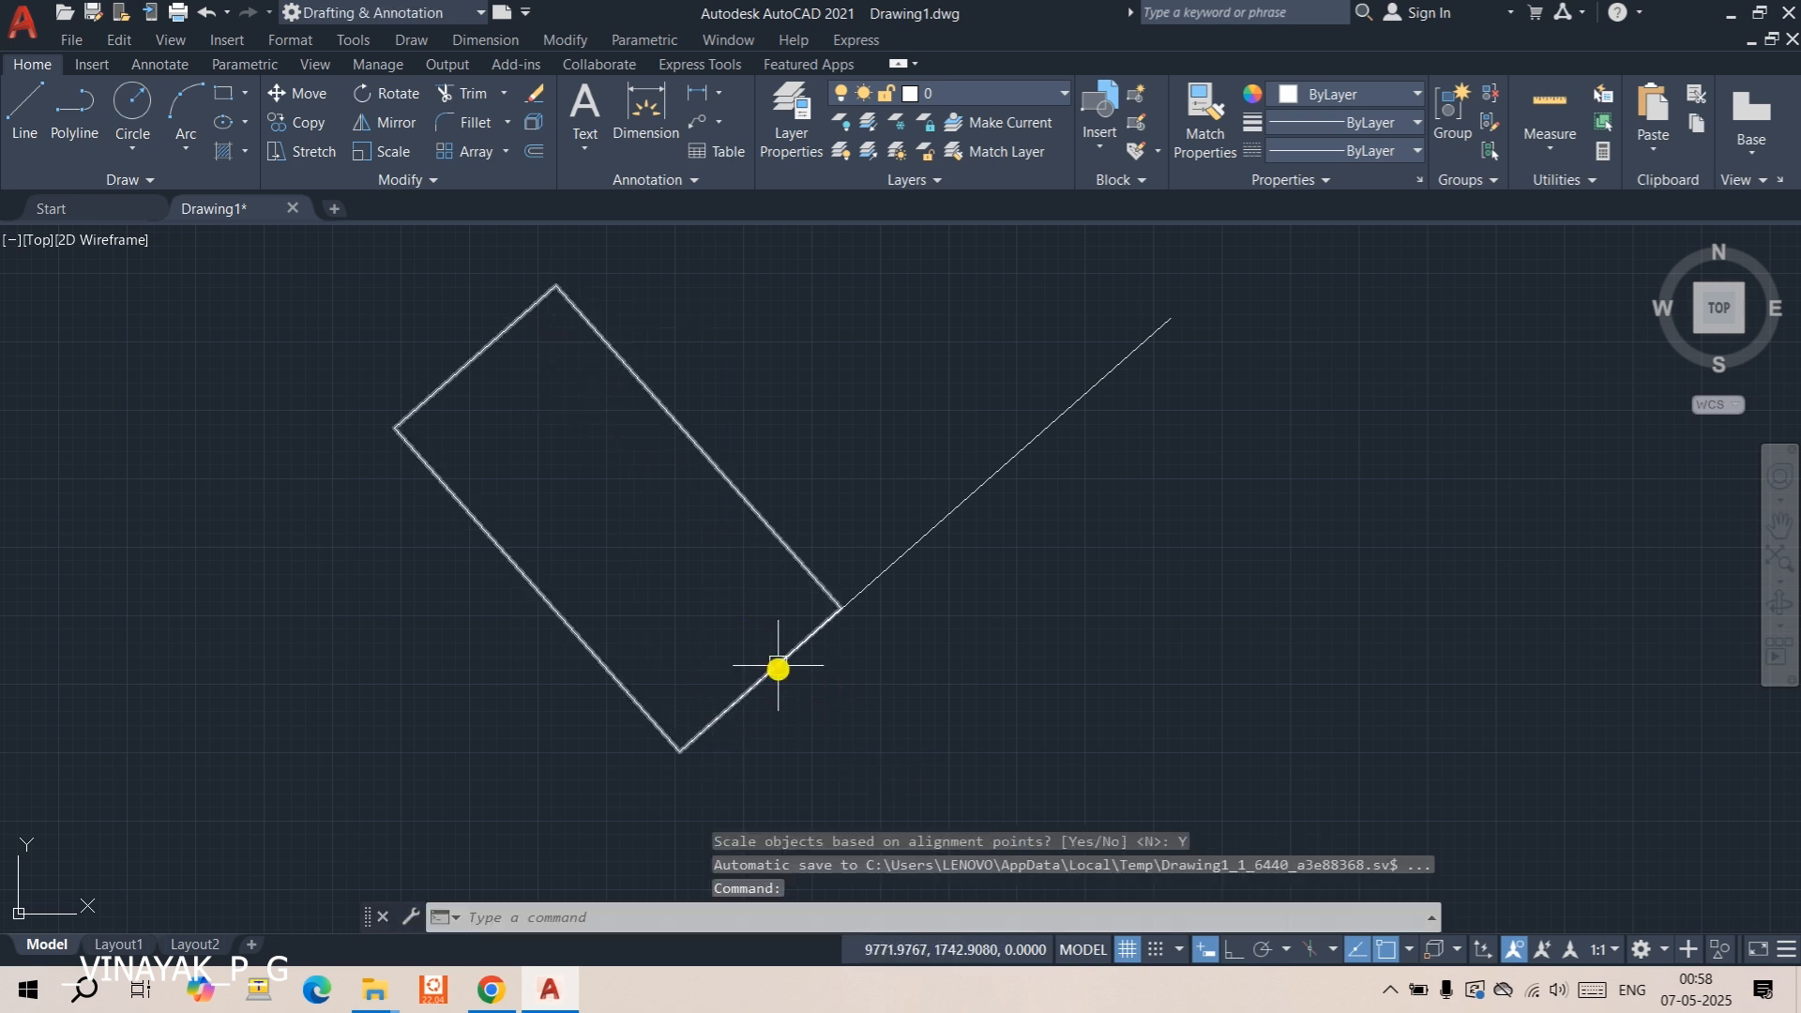
# - Try to align the bathtub block's lower-left long edge from the corner of the two lines along the horizontal line without scaling, and undo it
pyautogui.scroll(-5, 608, 390)
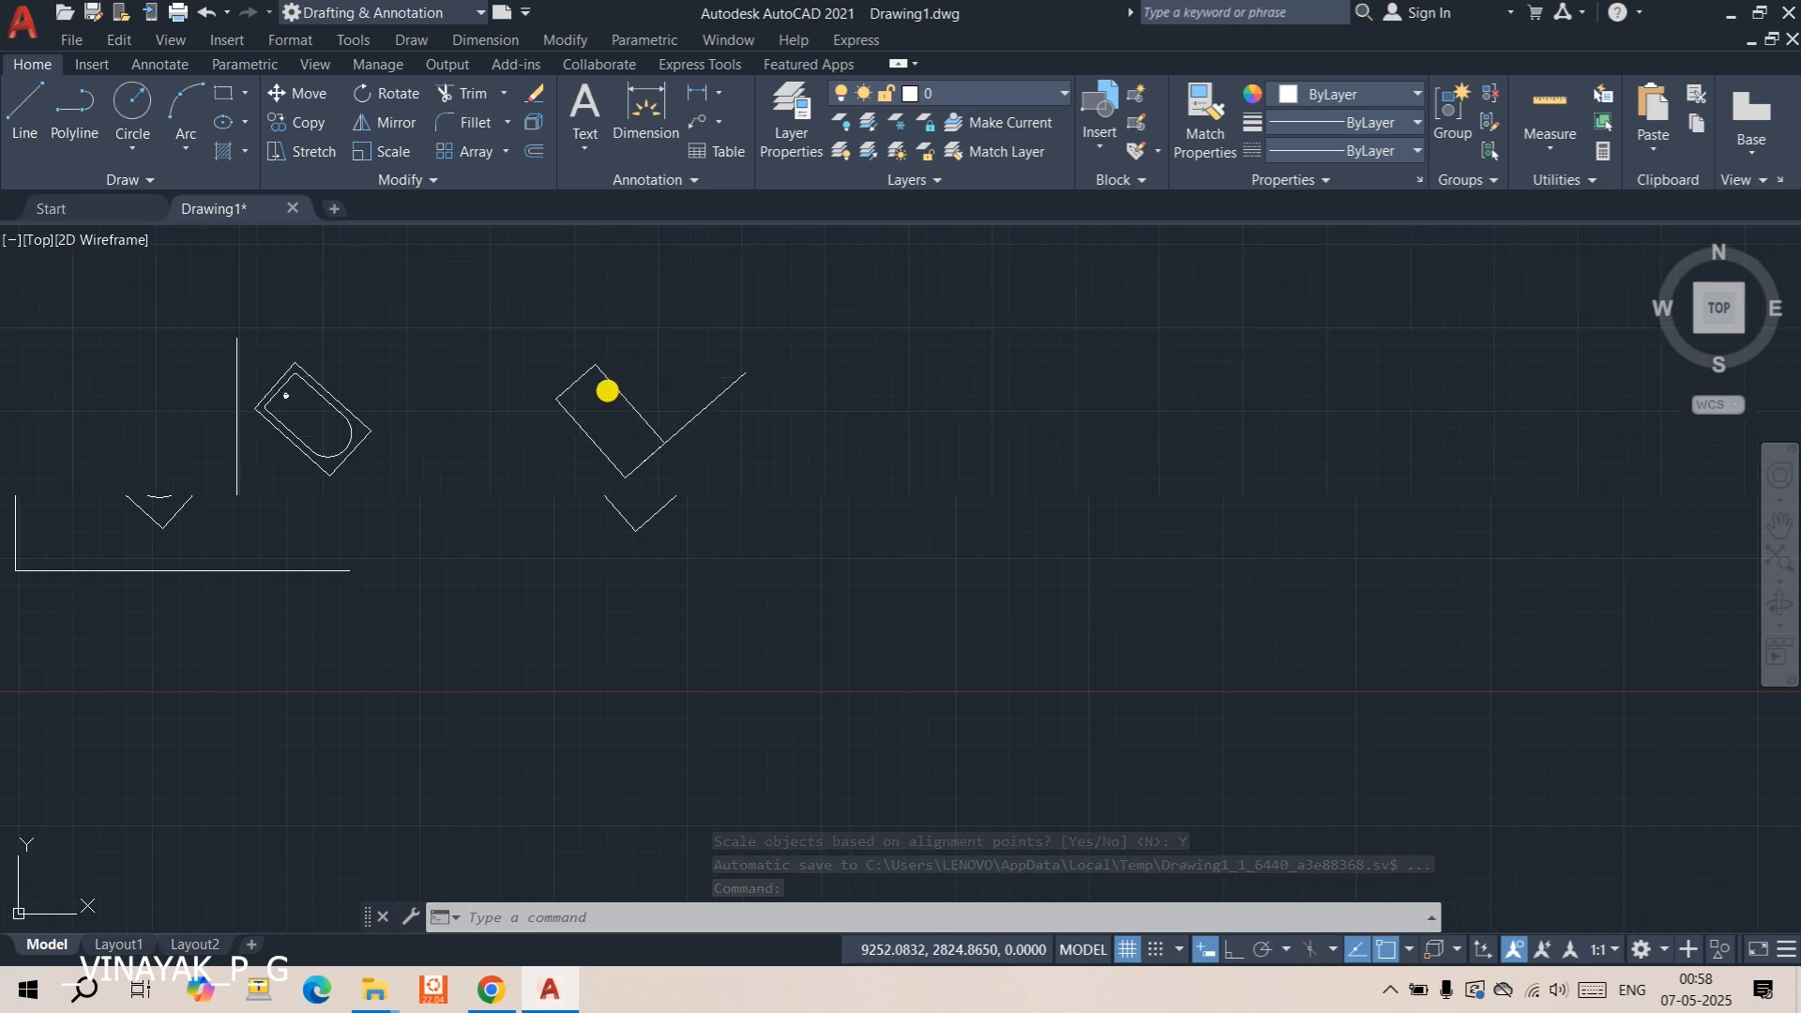
pyautogui.scroll(-2, 610, 398)
pyautogui.scroll(4, 611, 402)
pyautogui.moveTo(567, 406); pyautogui.dragTo(916, 476, button='middle')
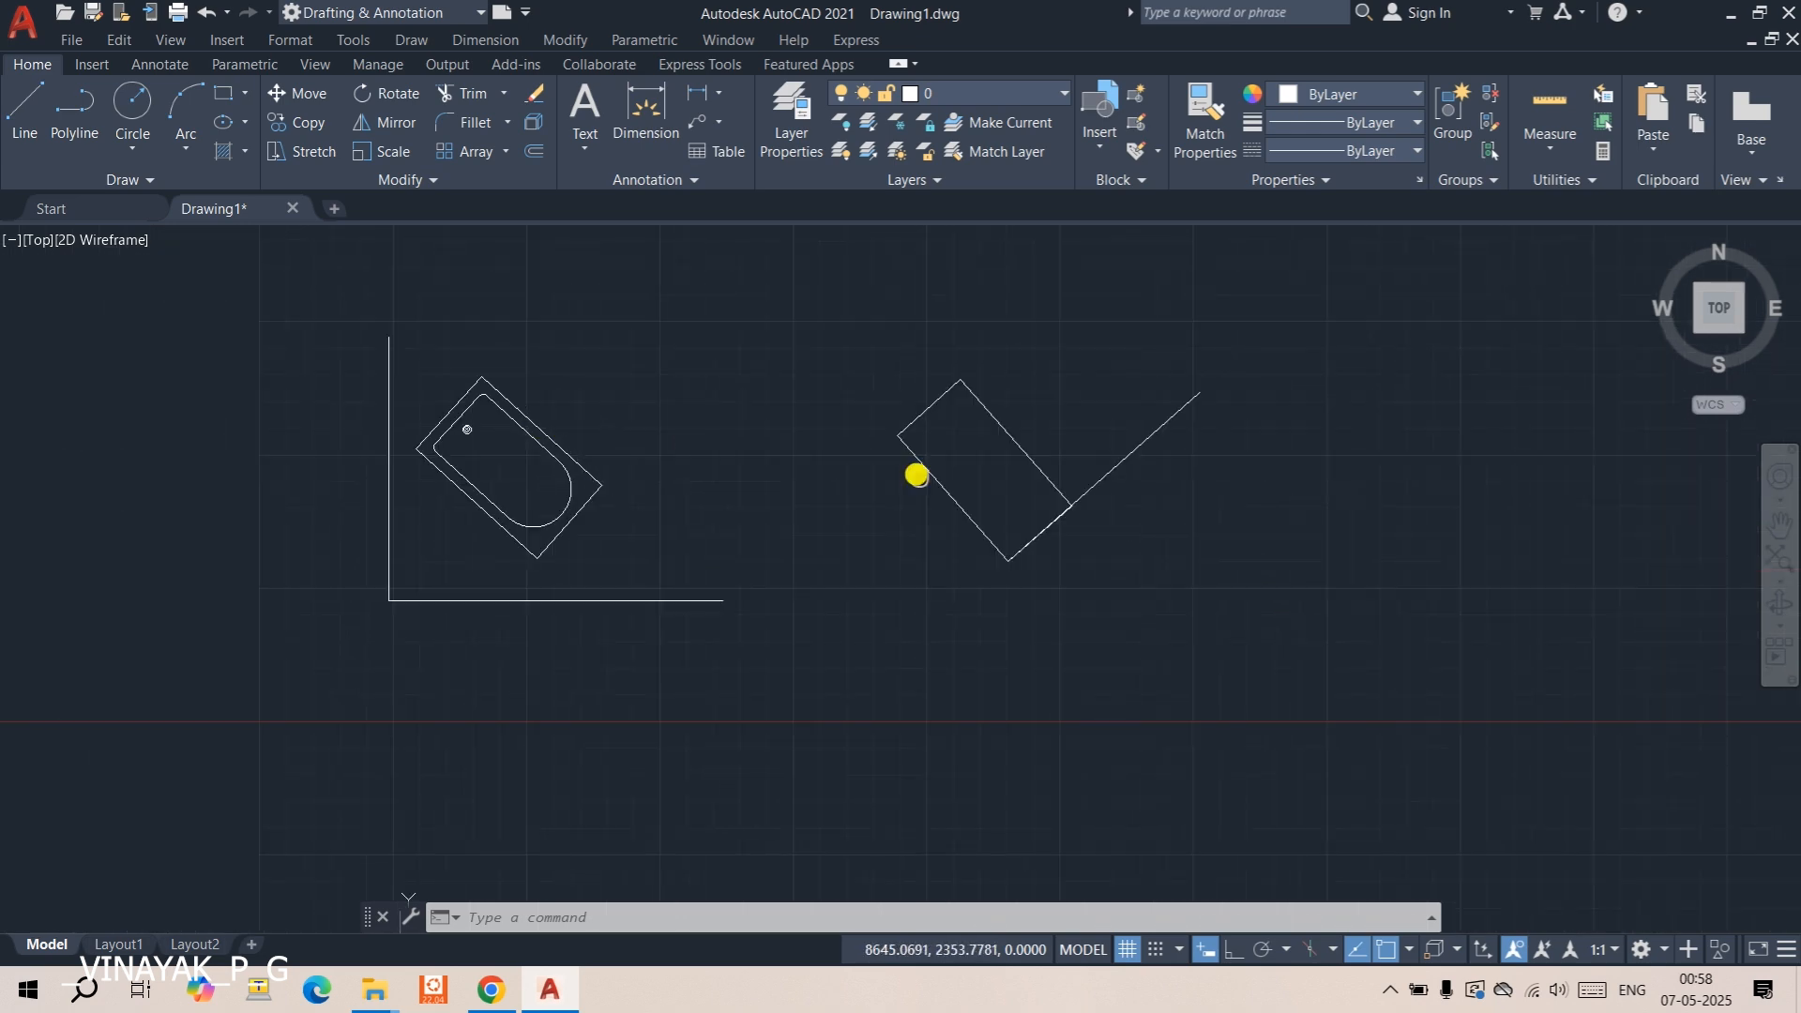
pyautogui.scroll(2, 687, 482)
pyautogui.scroll(3, 747, 507)
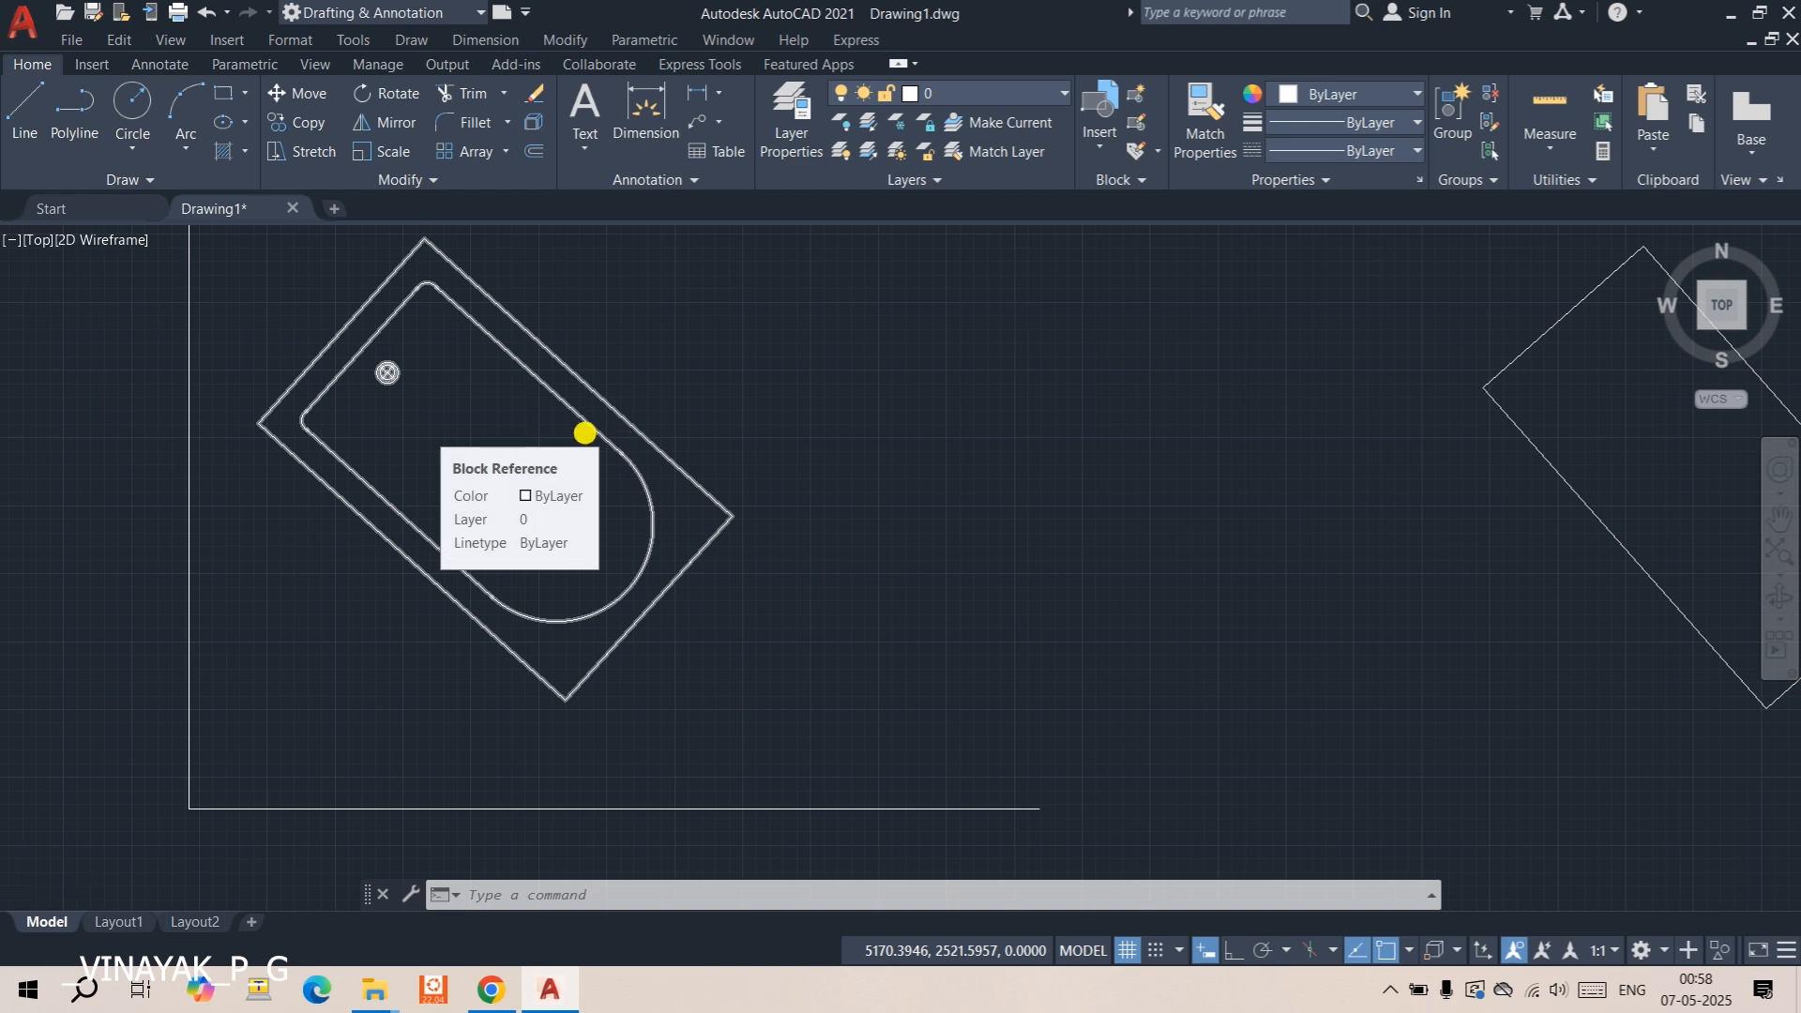
pyautogui.scroll(-2, 586, 432)
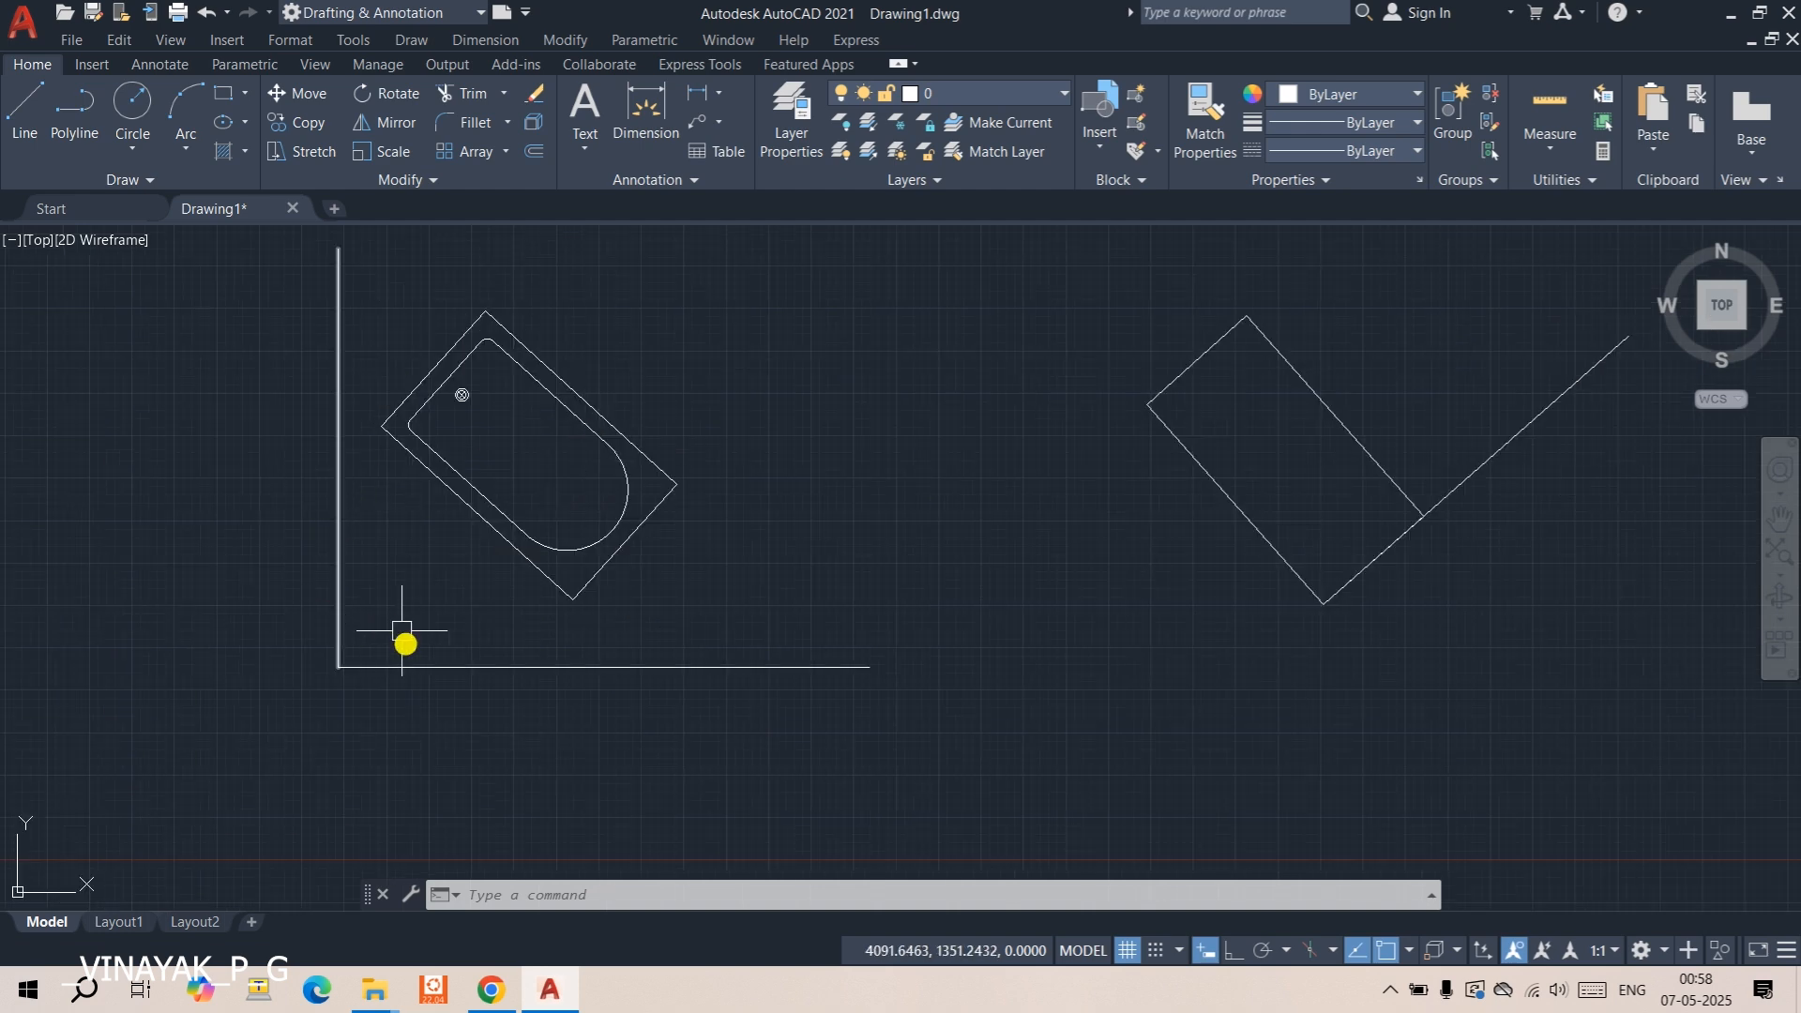
pyautogui.click(492, 509)
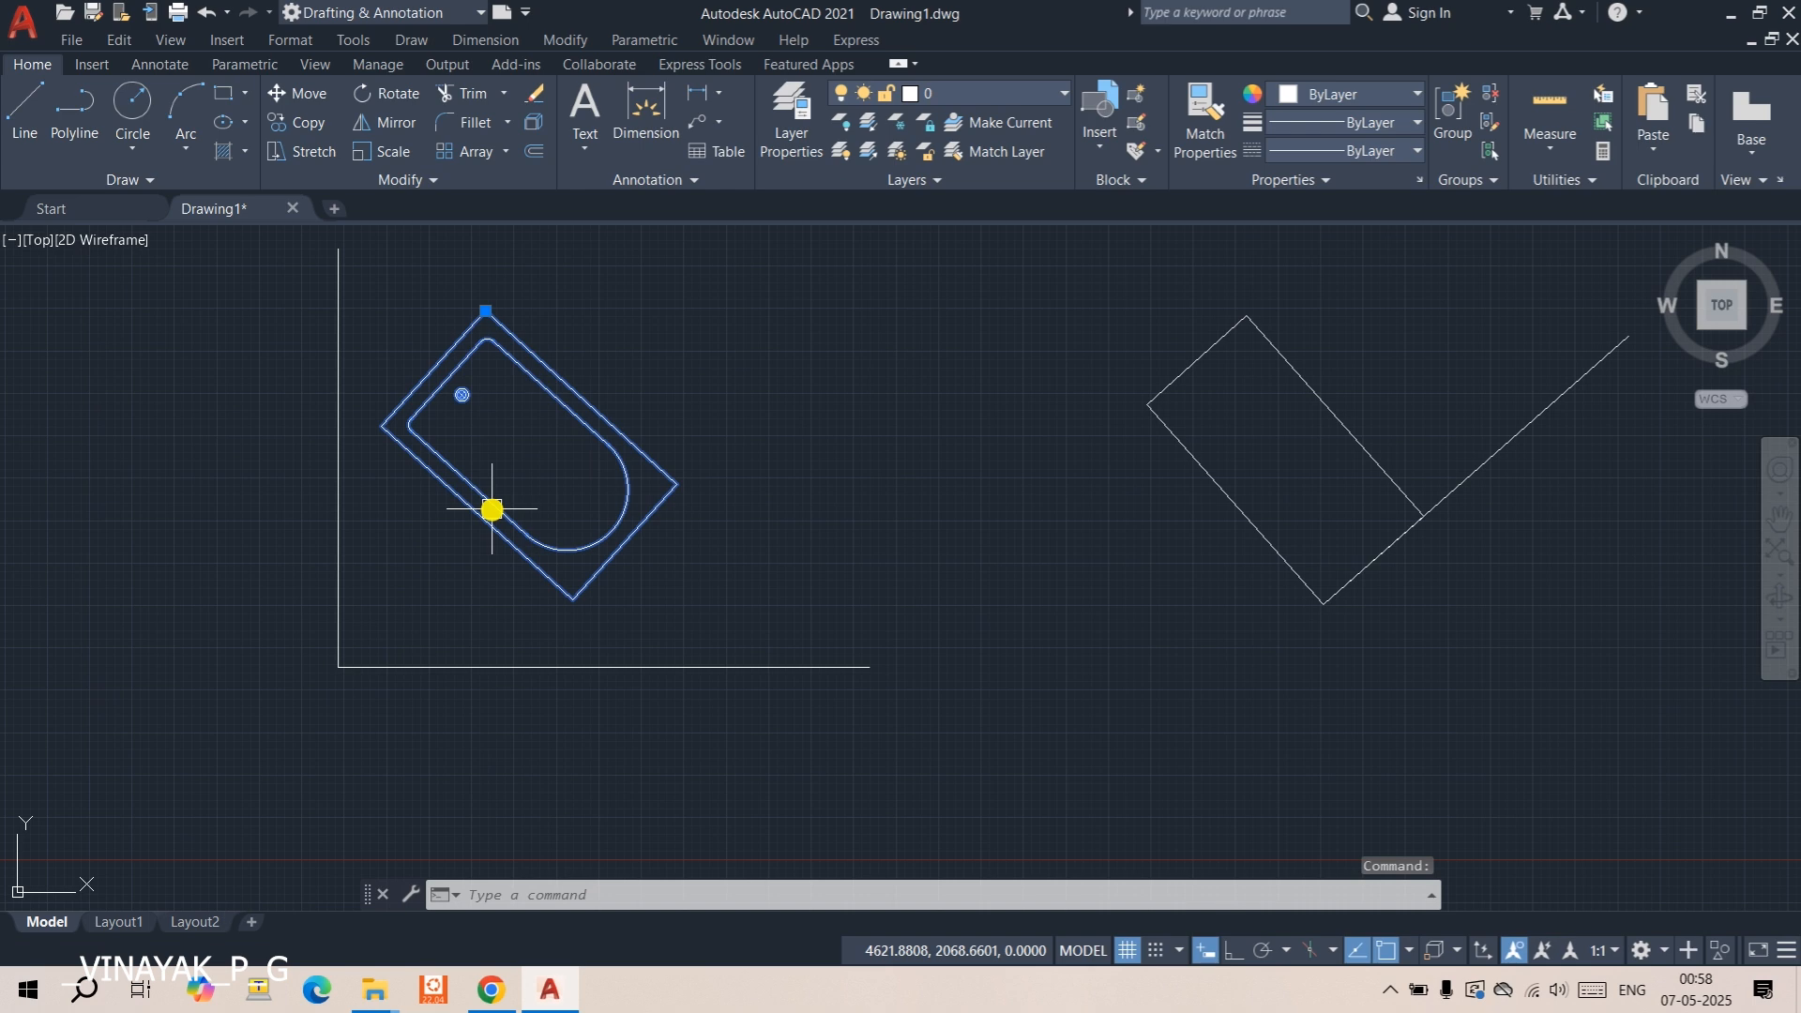
pyautogui.write('al')
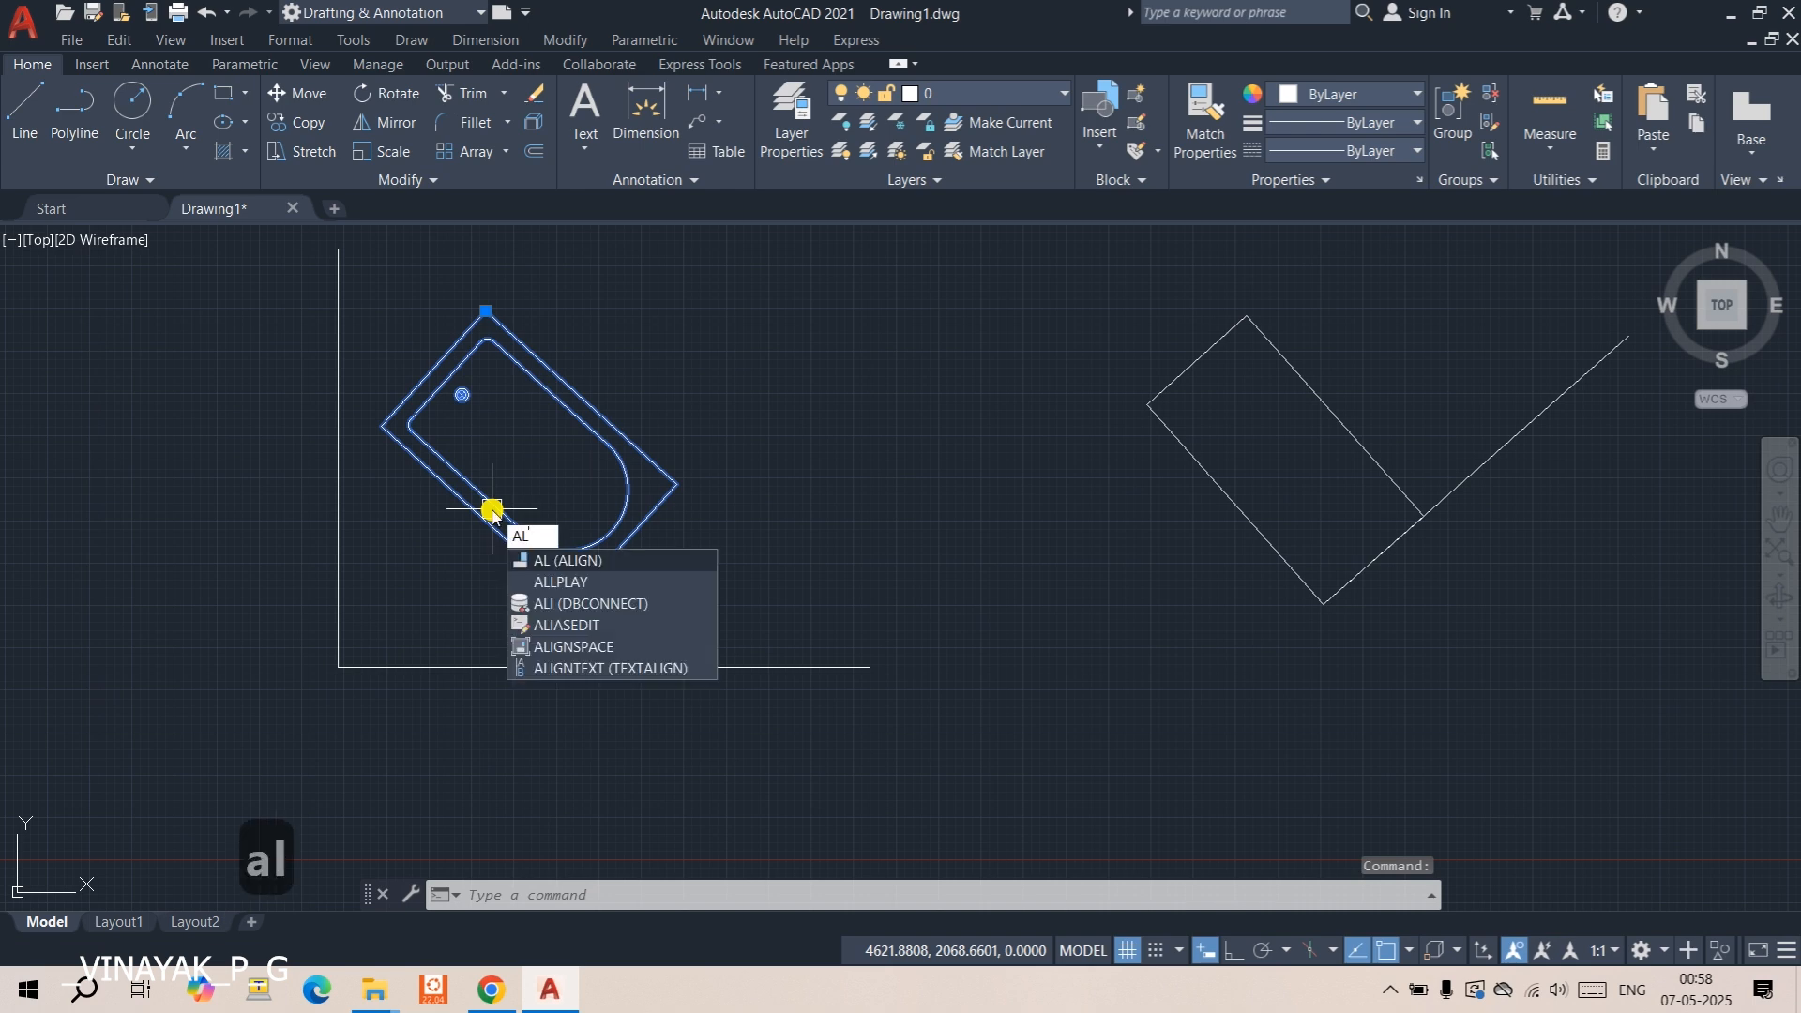
pyautogui.press('Return')
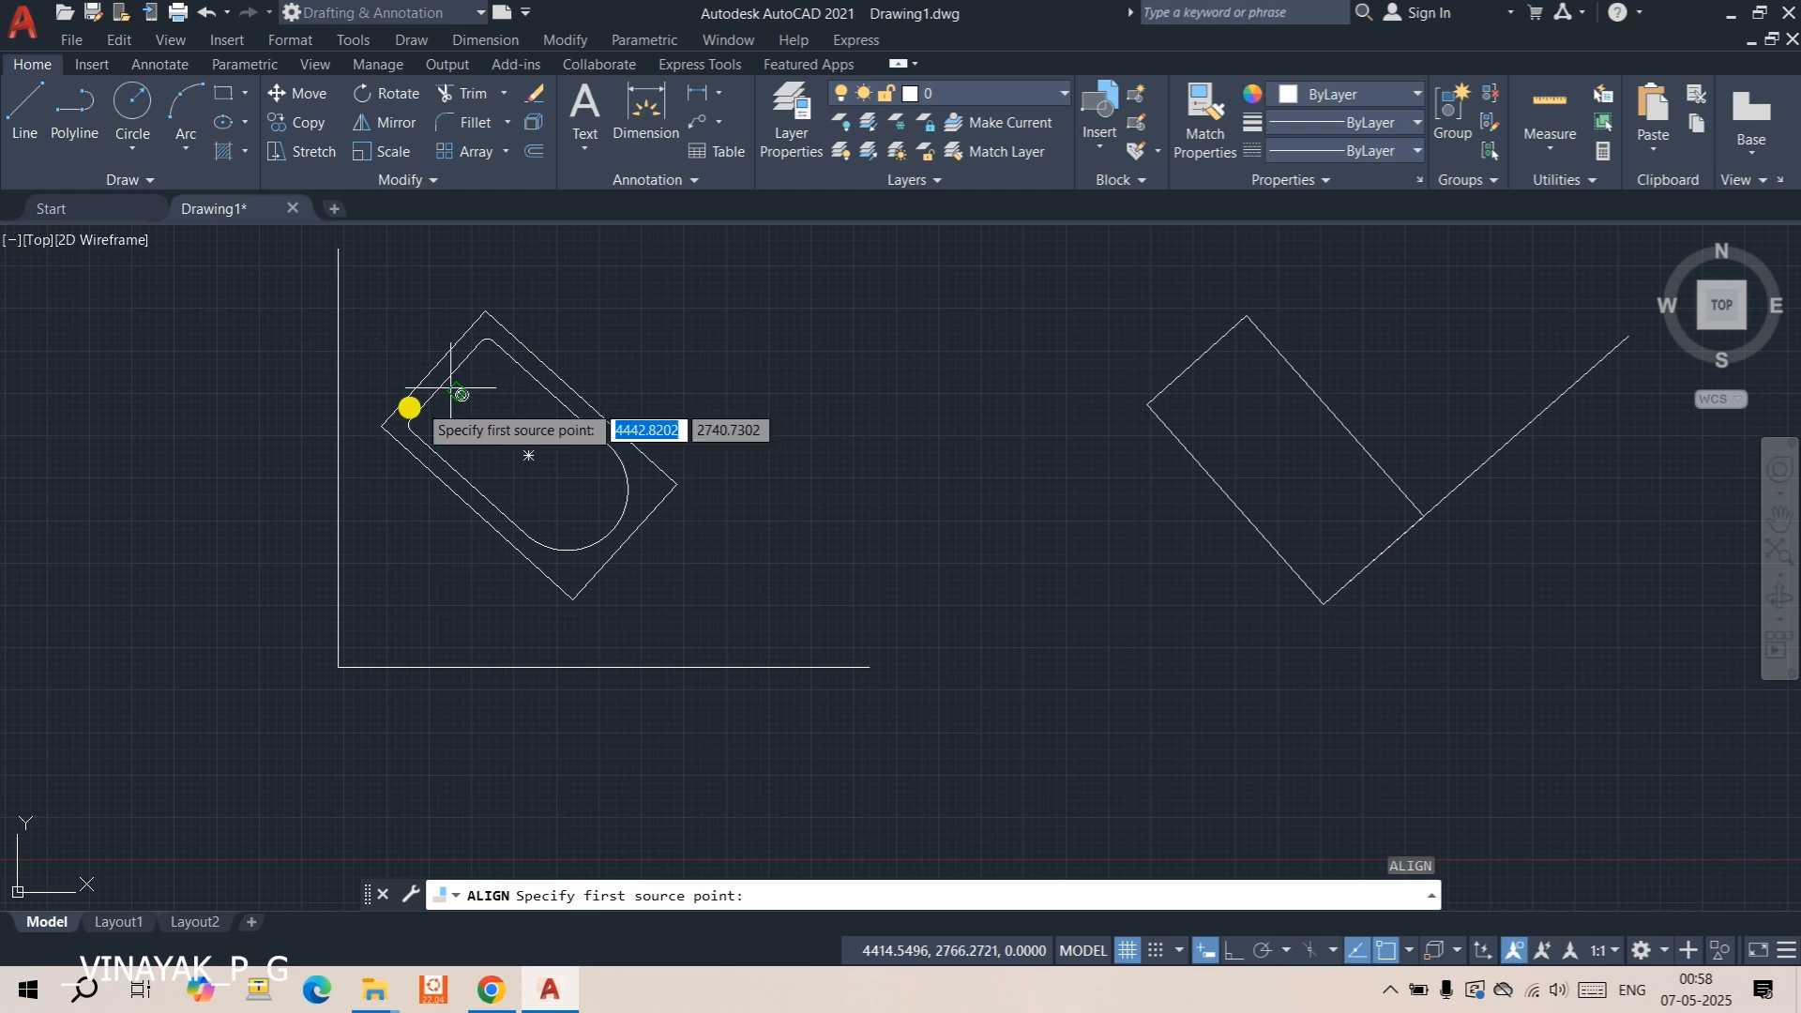
pyautogui.click(377, 432)
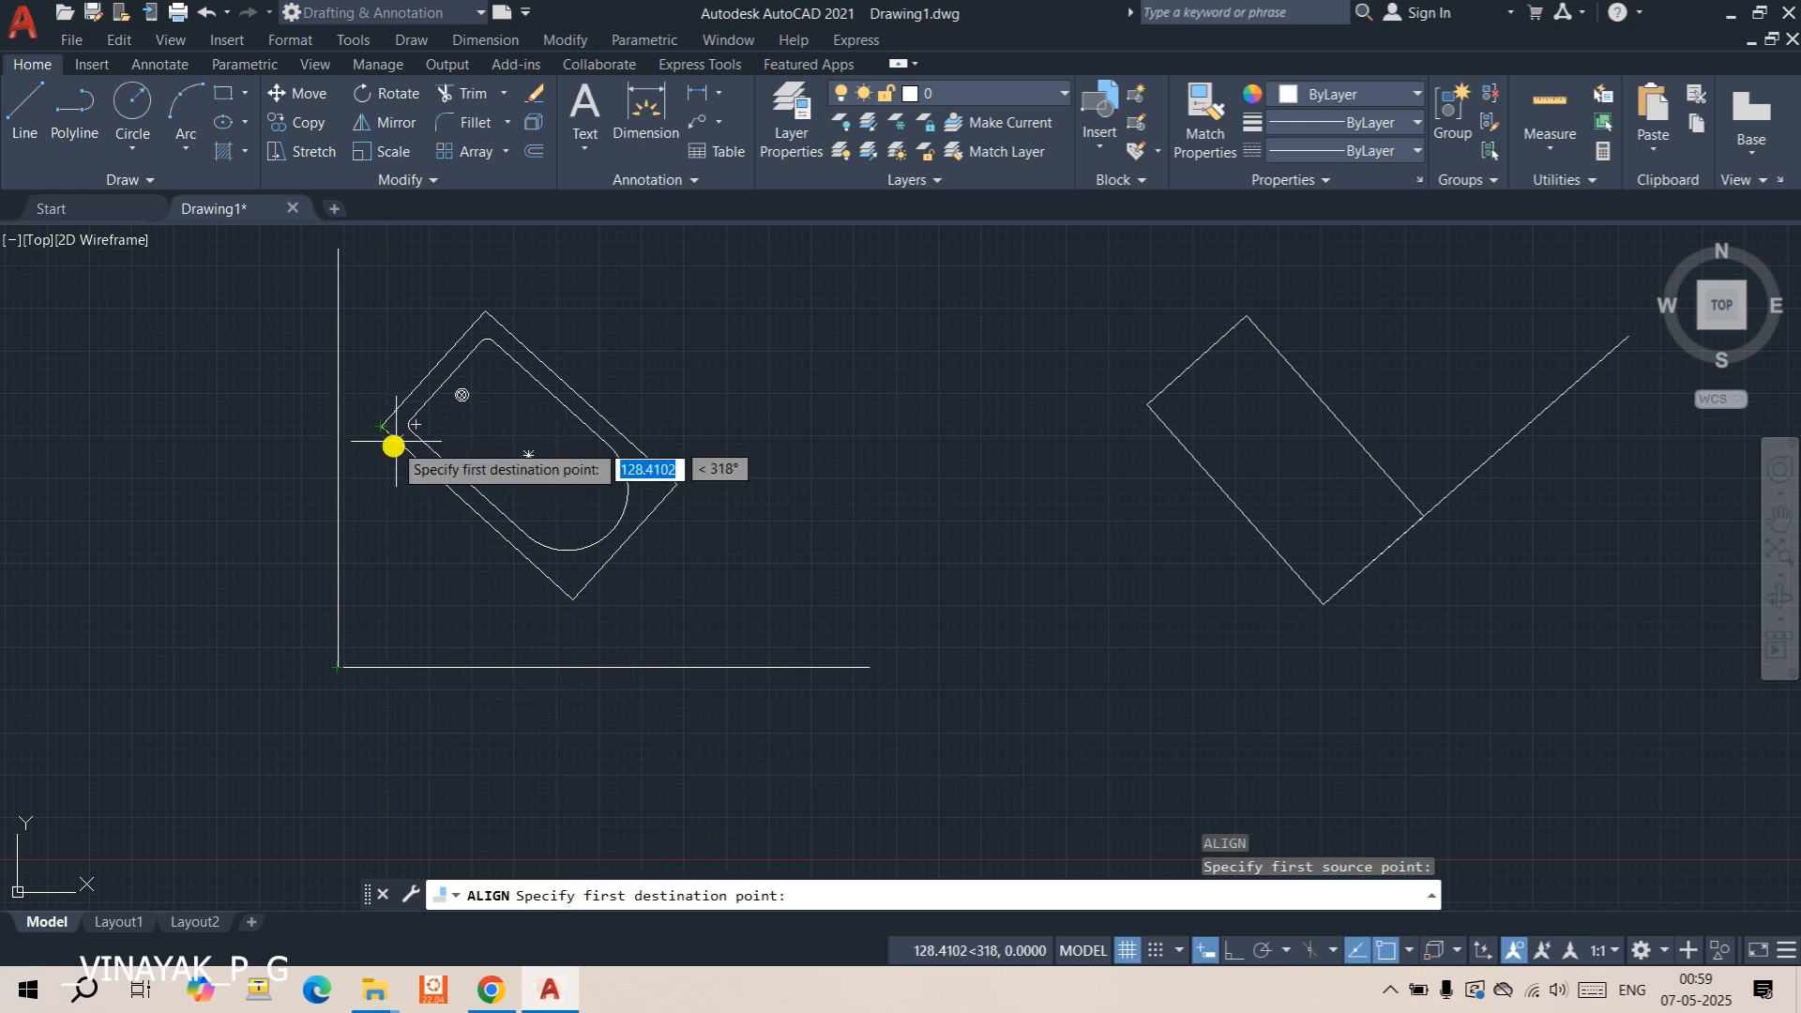
pyautogui.click(342, 667)
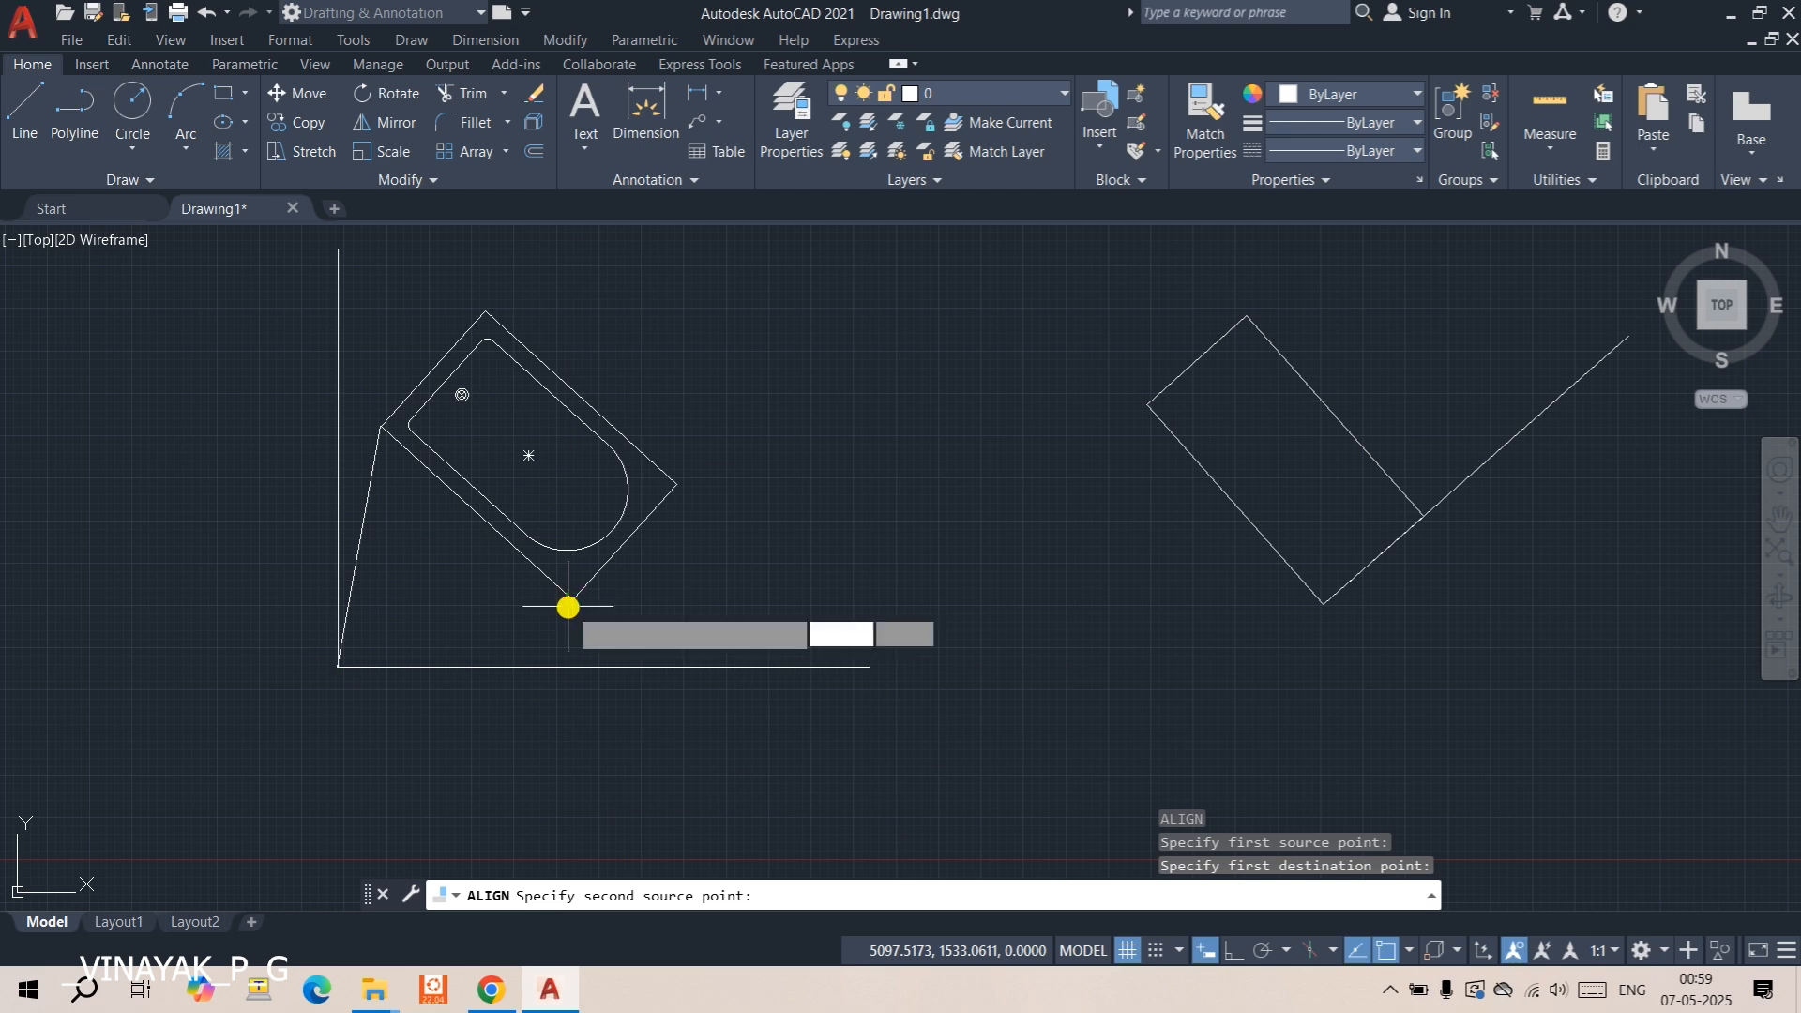
pyautogui.click(572, 598)
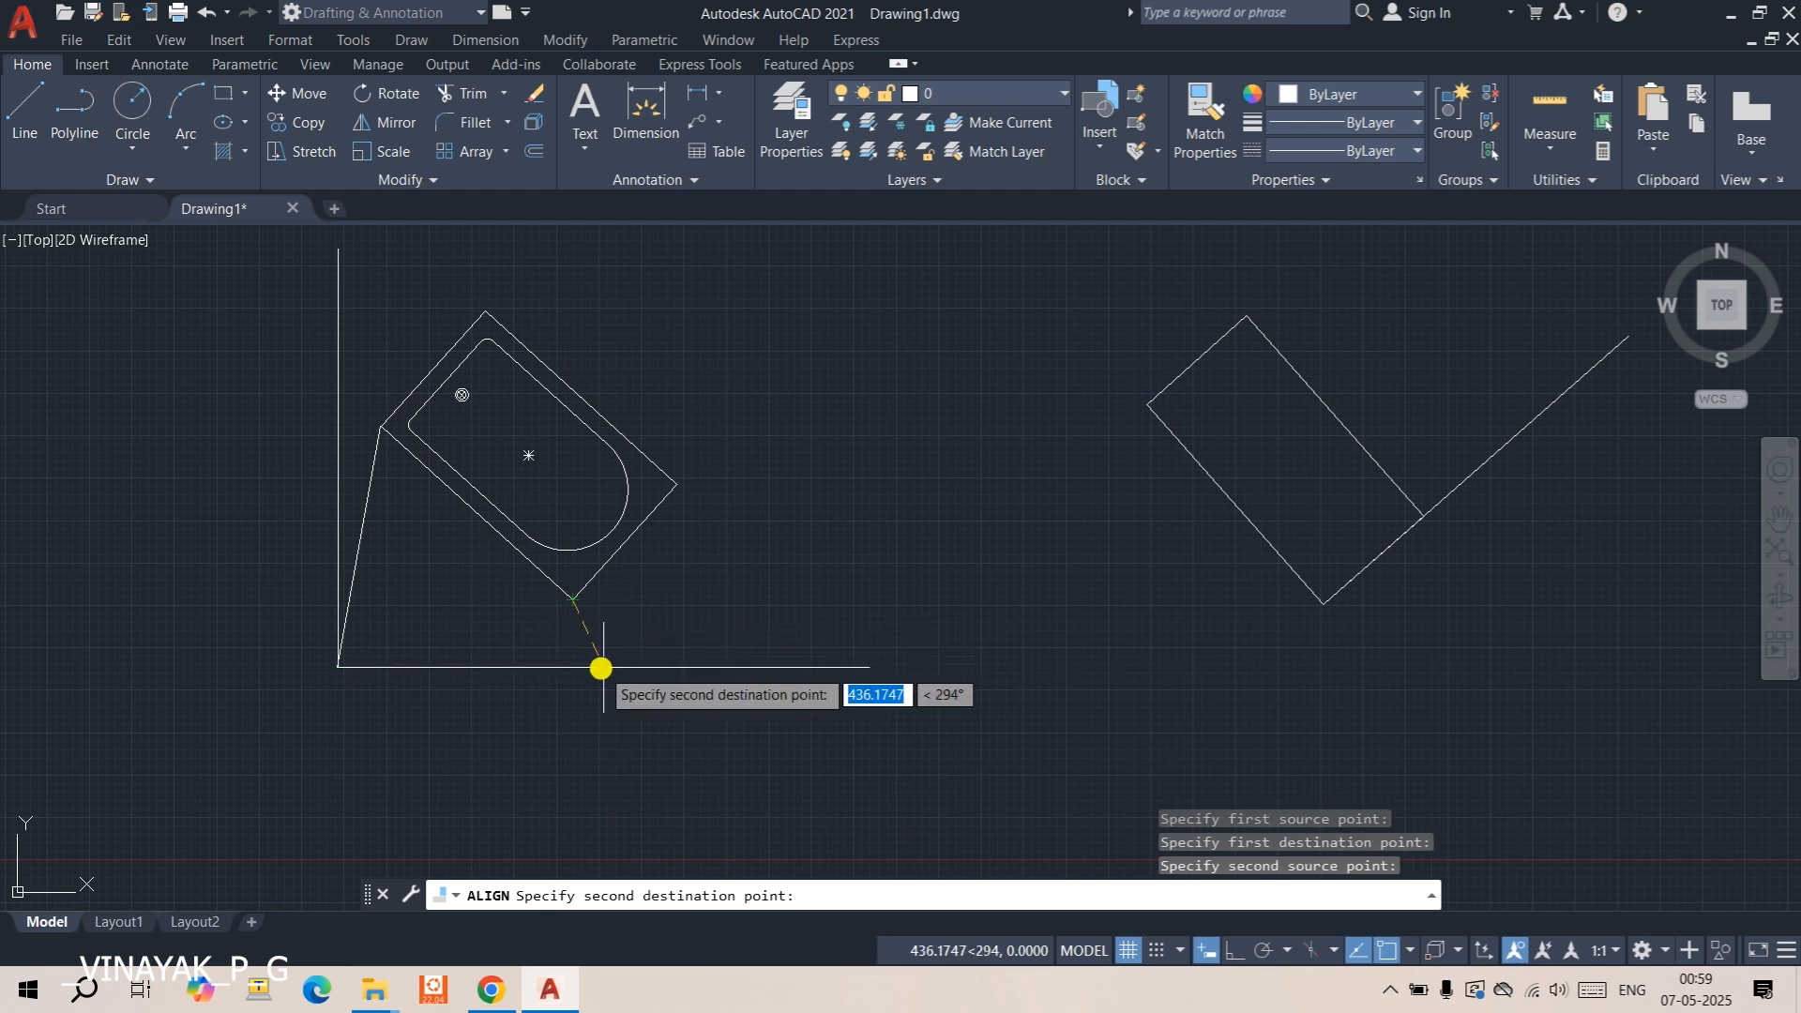
pyautogui.click(605, 668)
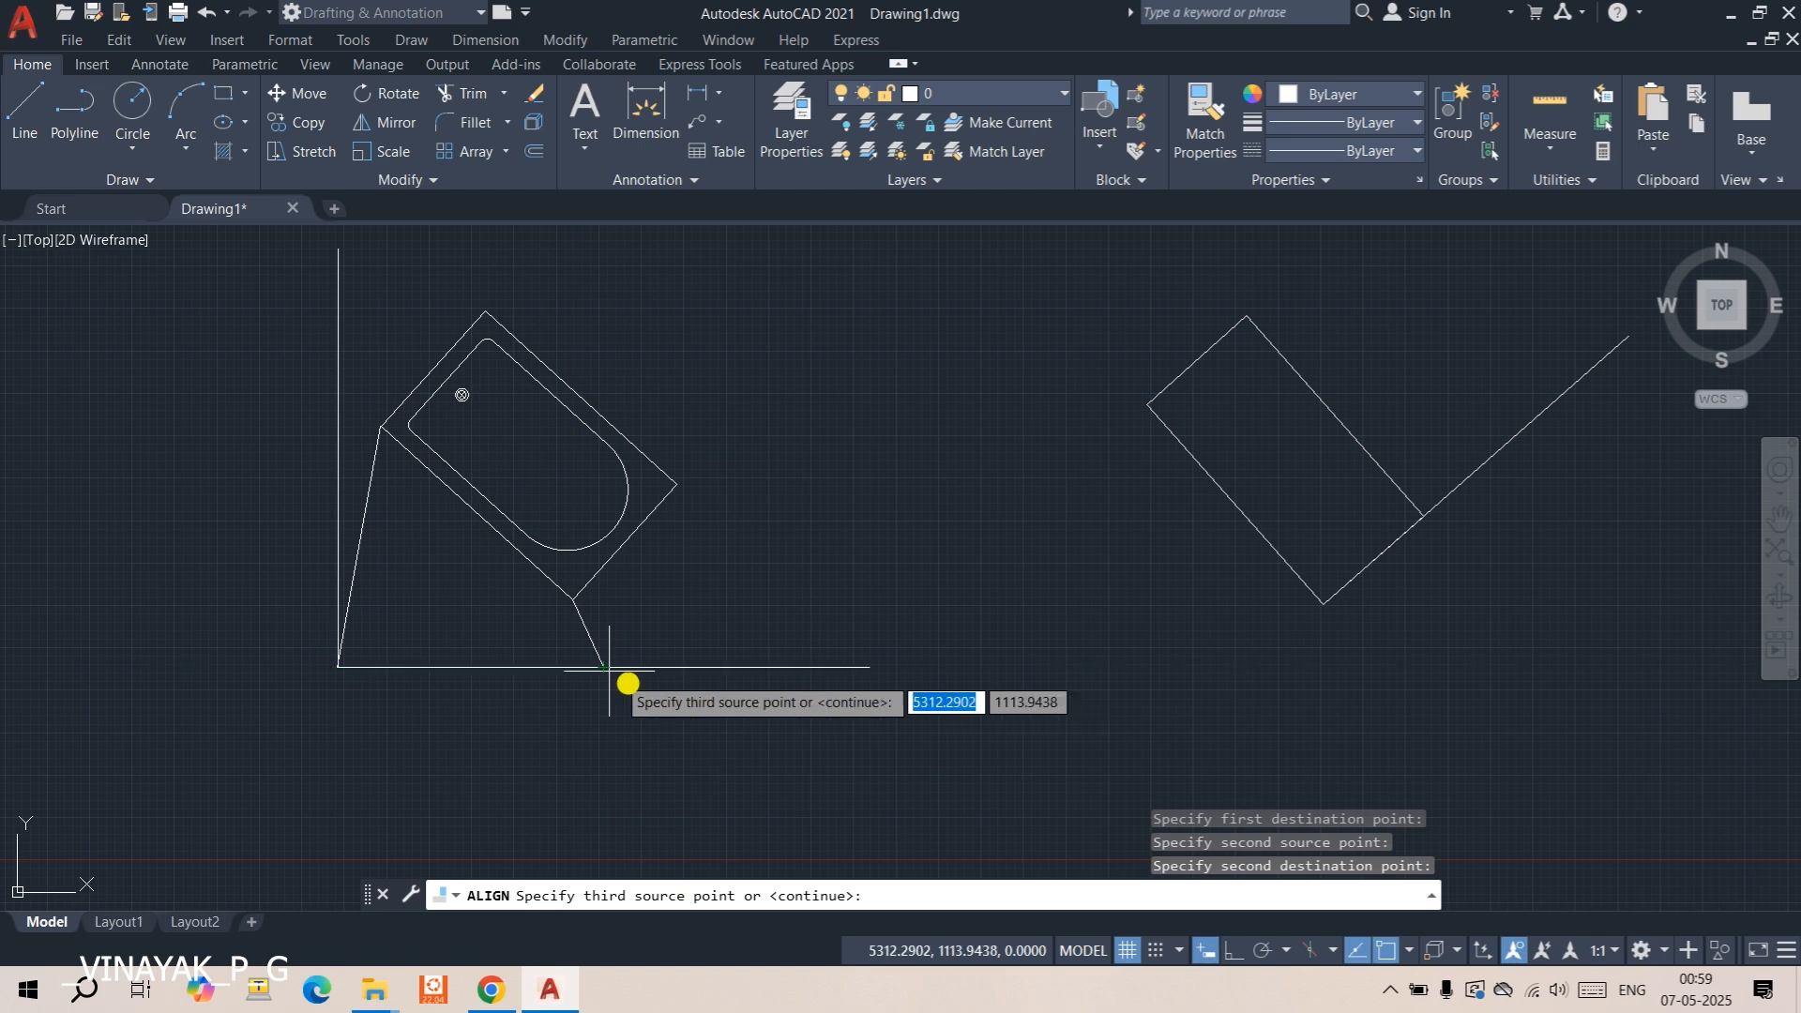
pyautogui.press('Return')
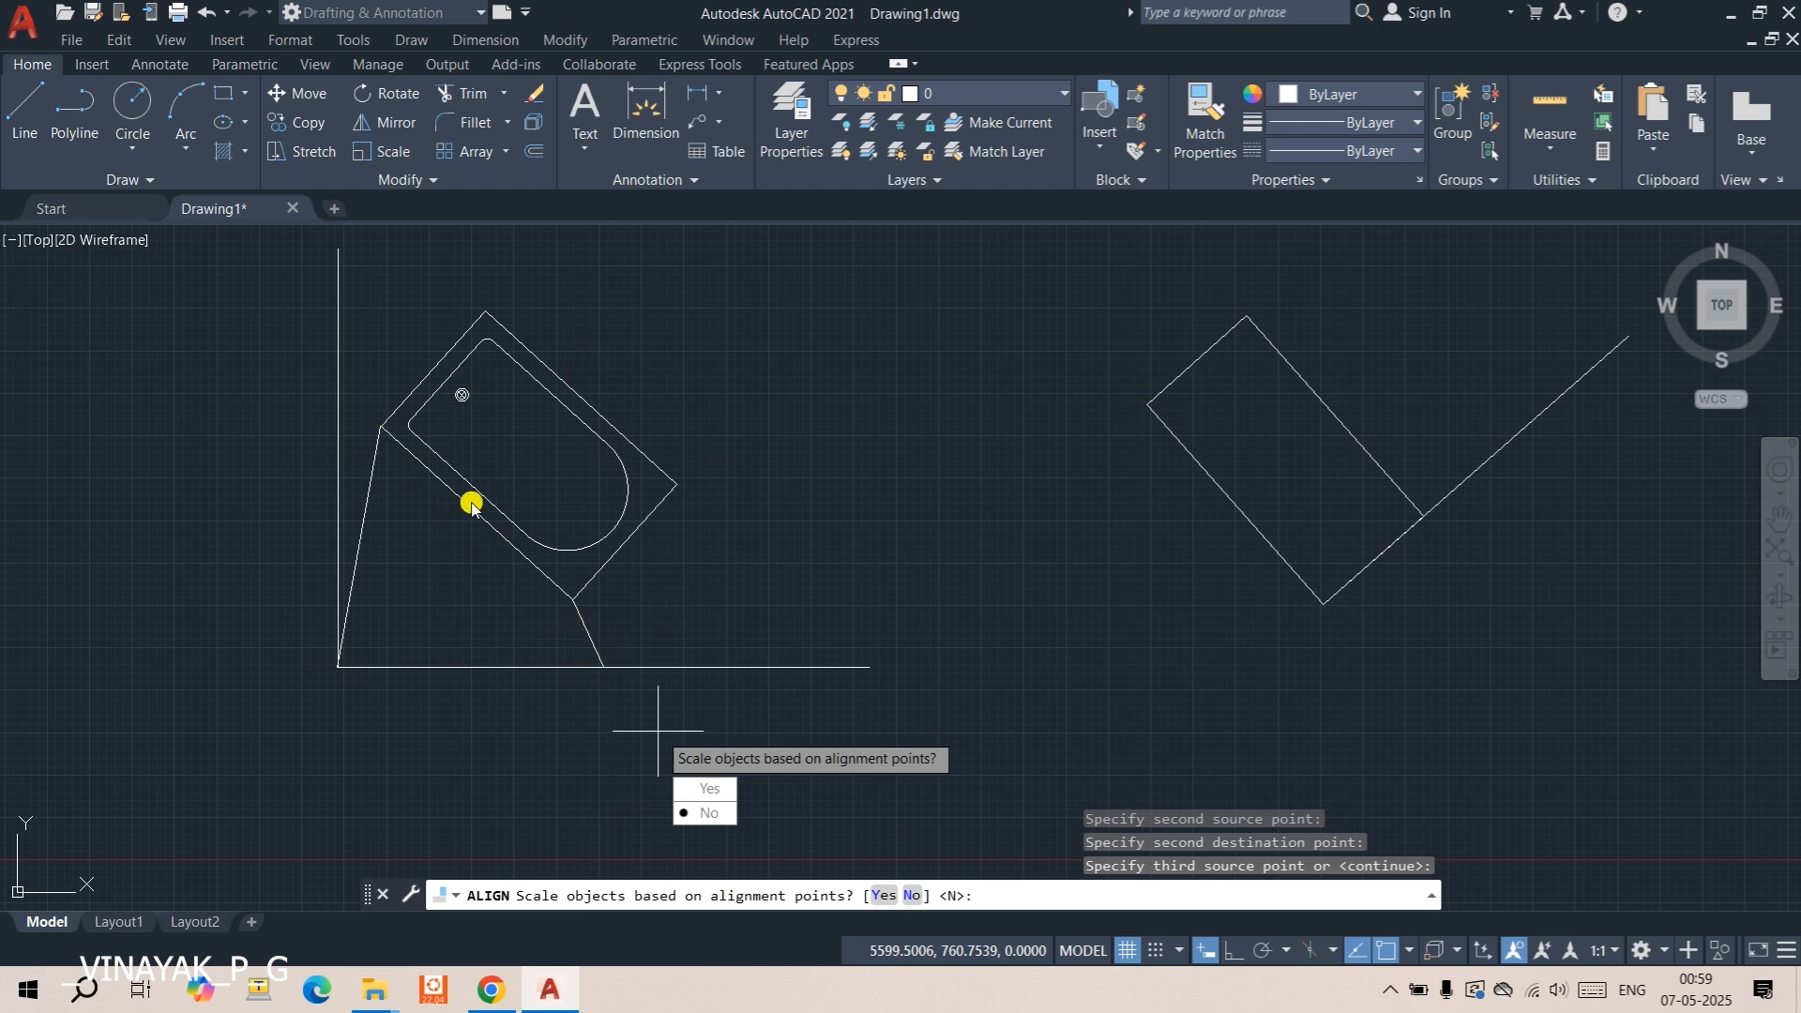
pyautogui.click(704, 814)
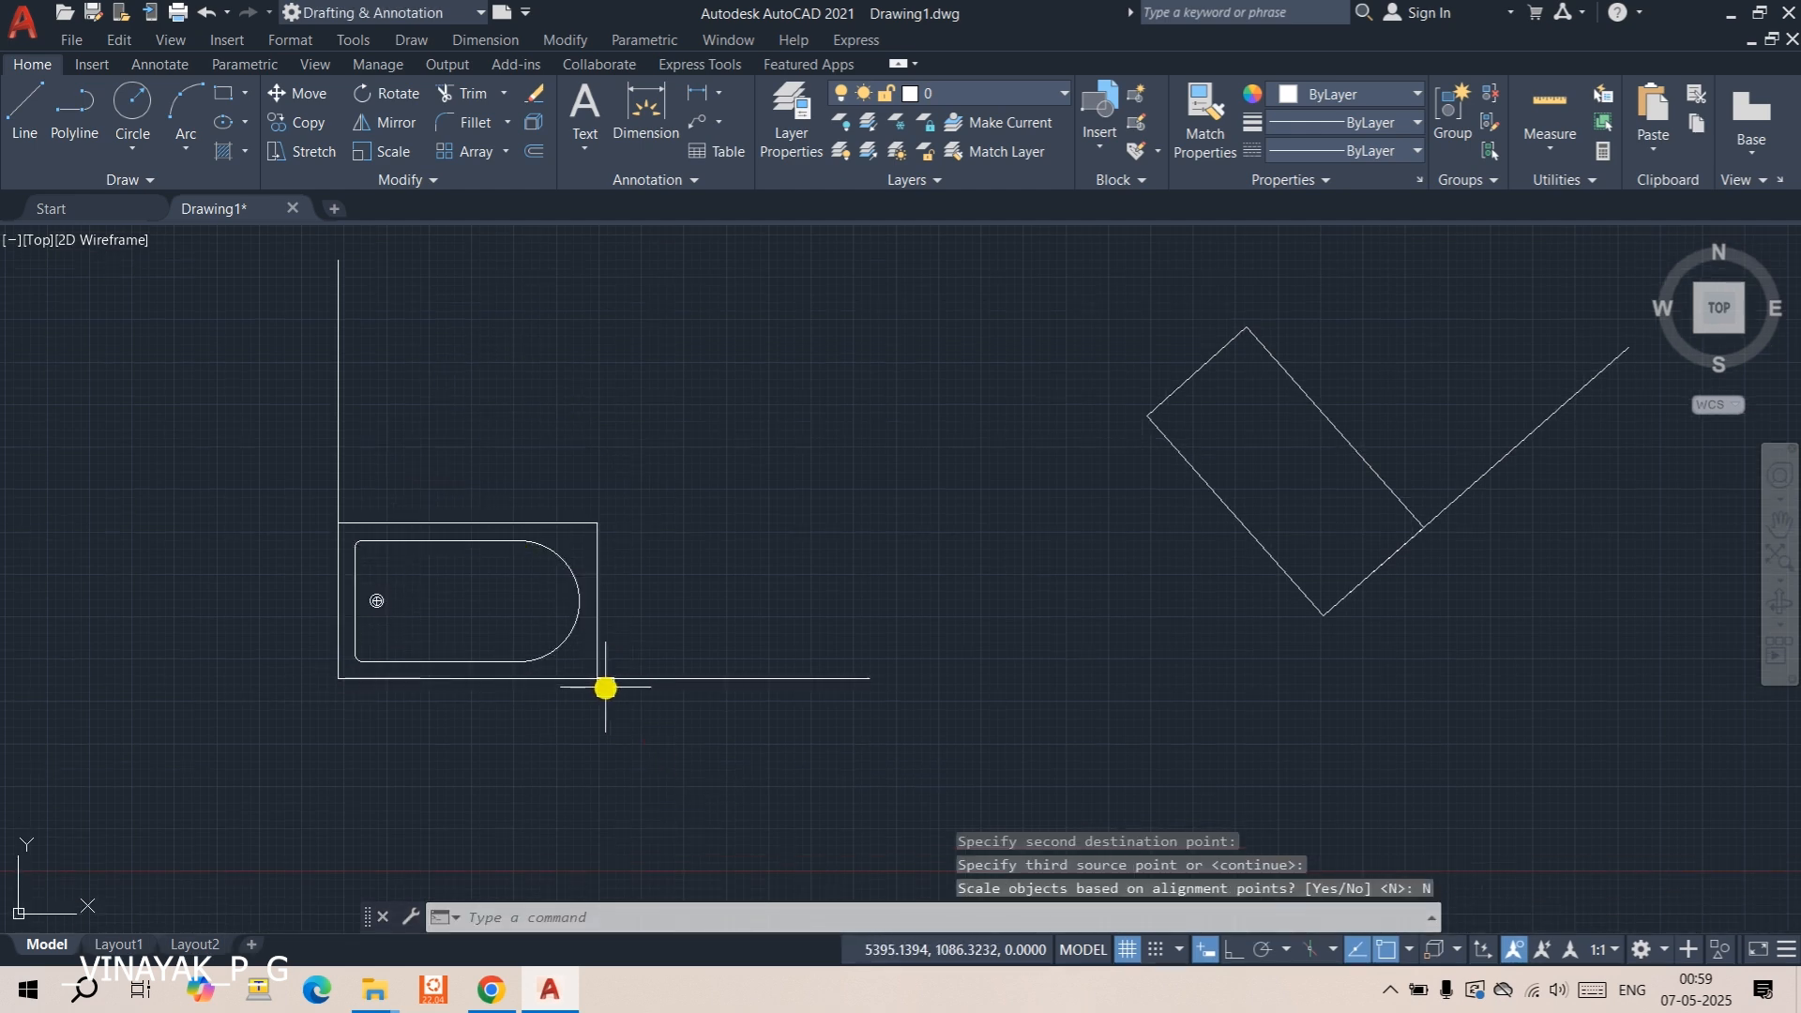
pyautogui.hotkey('ctrl', 'z')
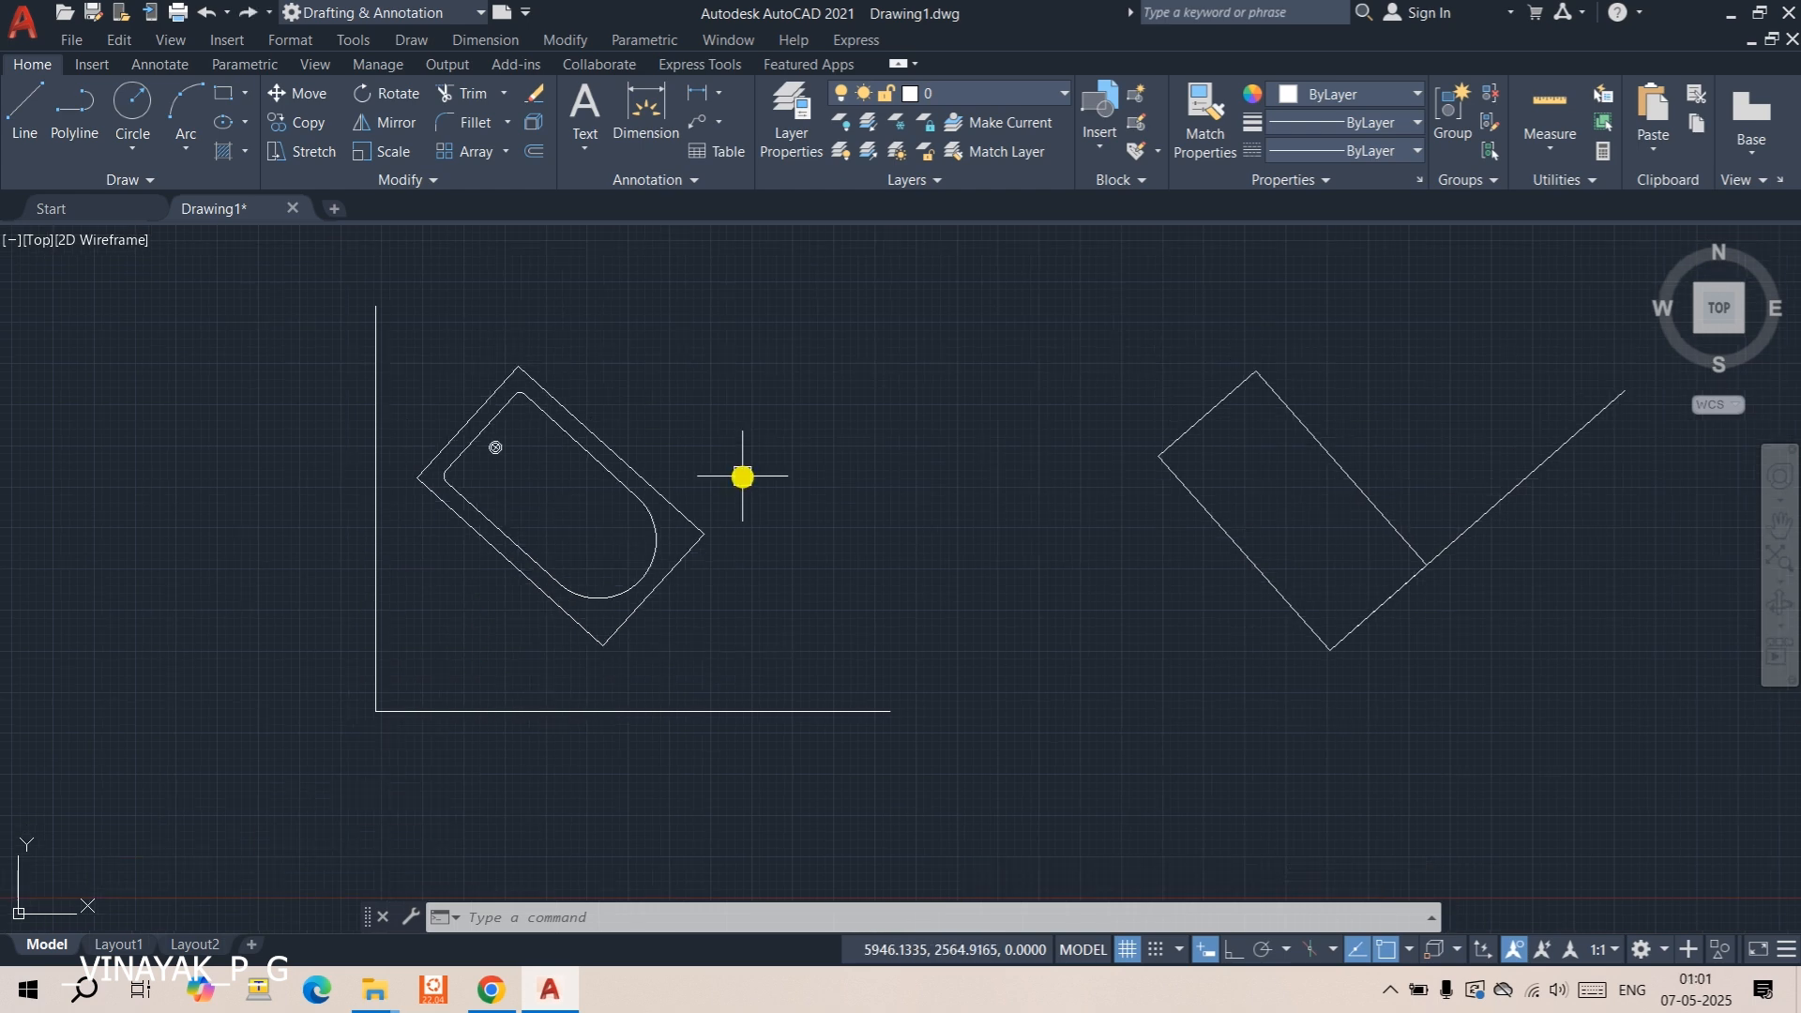
# - Align the bathtub block's lower-left long edge to the horizontal line, from the lines' corner to a point near its right end, scaling to the alignment points
pyautogui.click(586, 449)
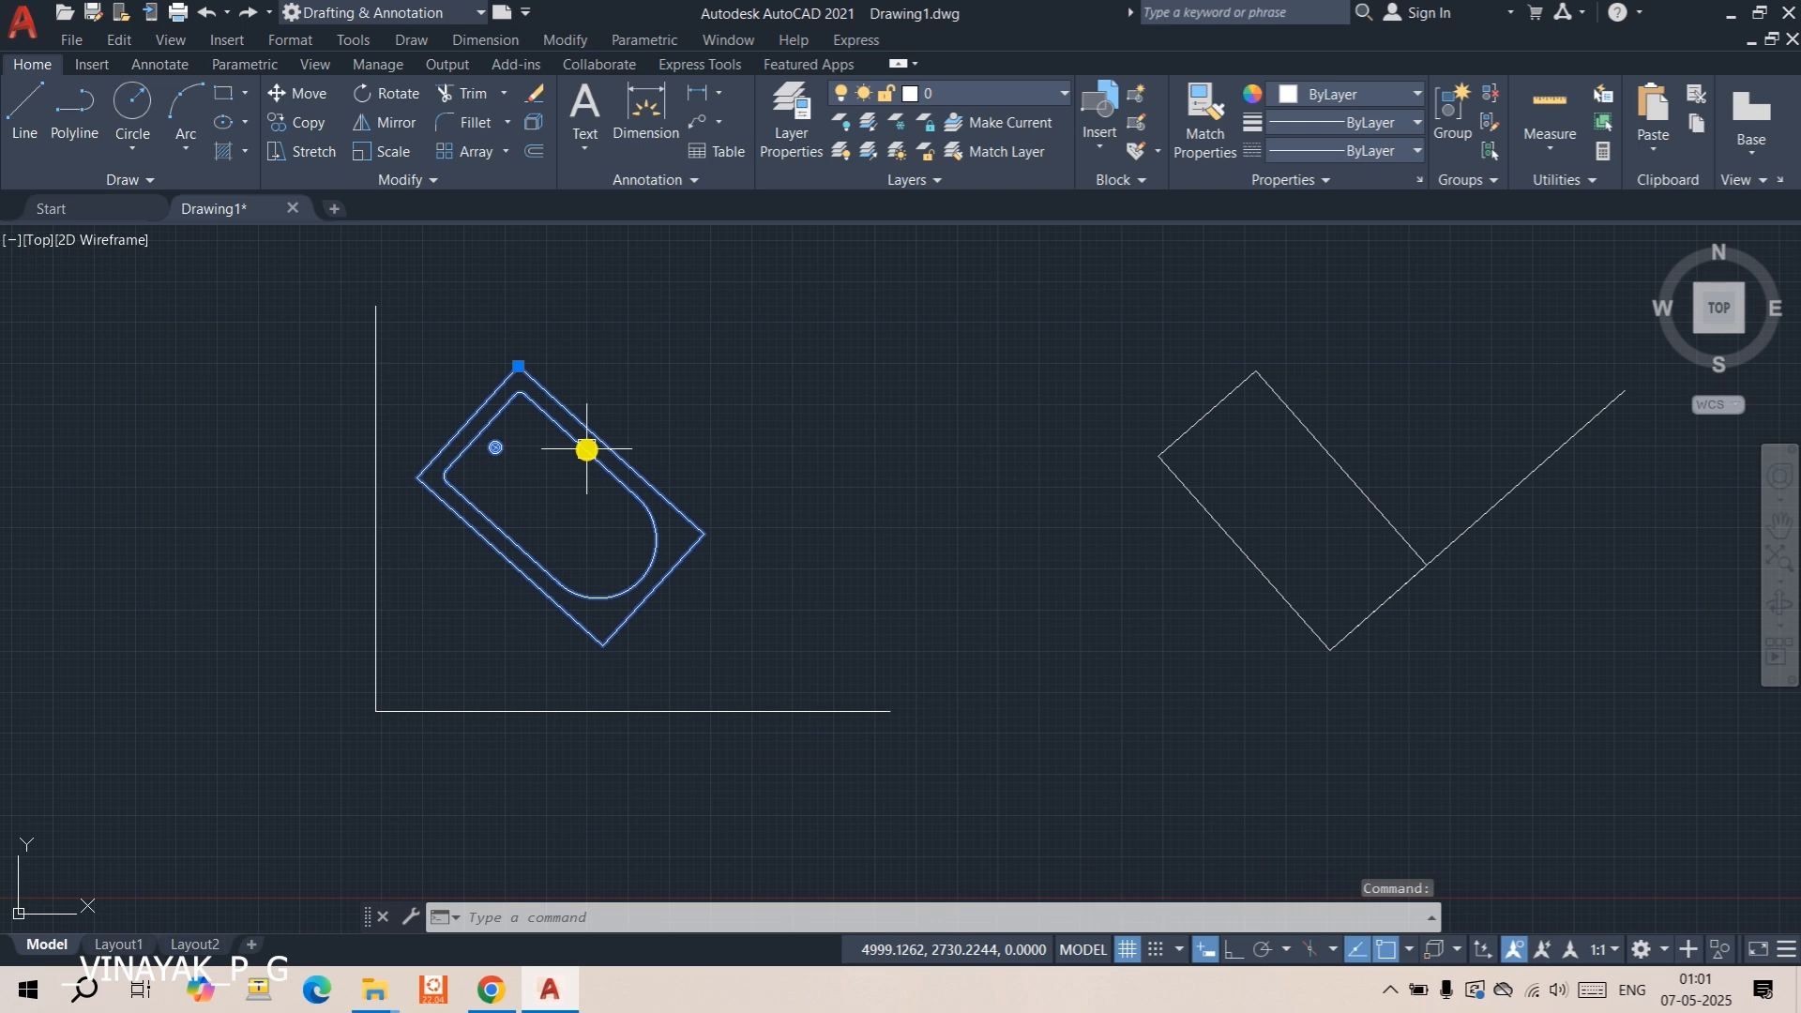
pyautogui.write('al')
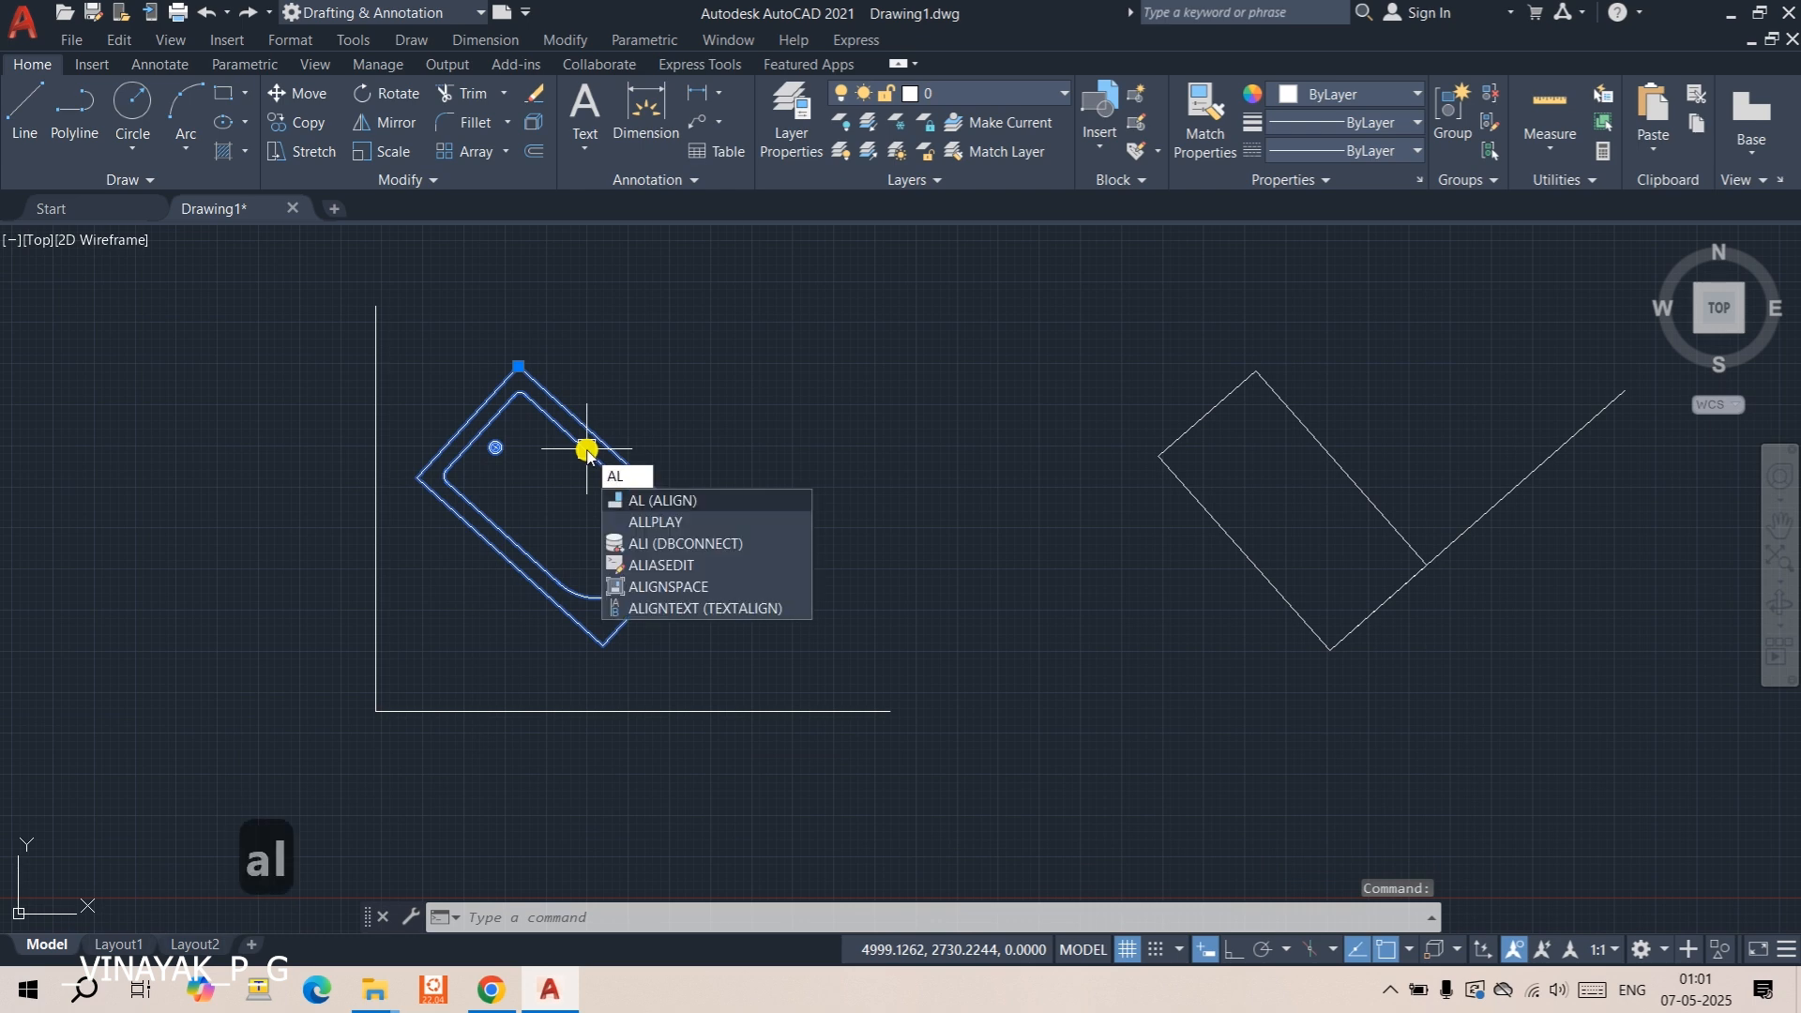
pyautogui.press('Return')
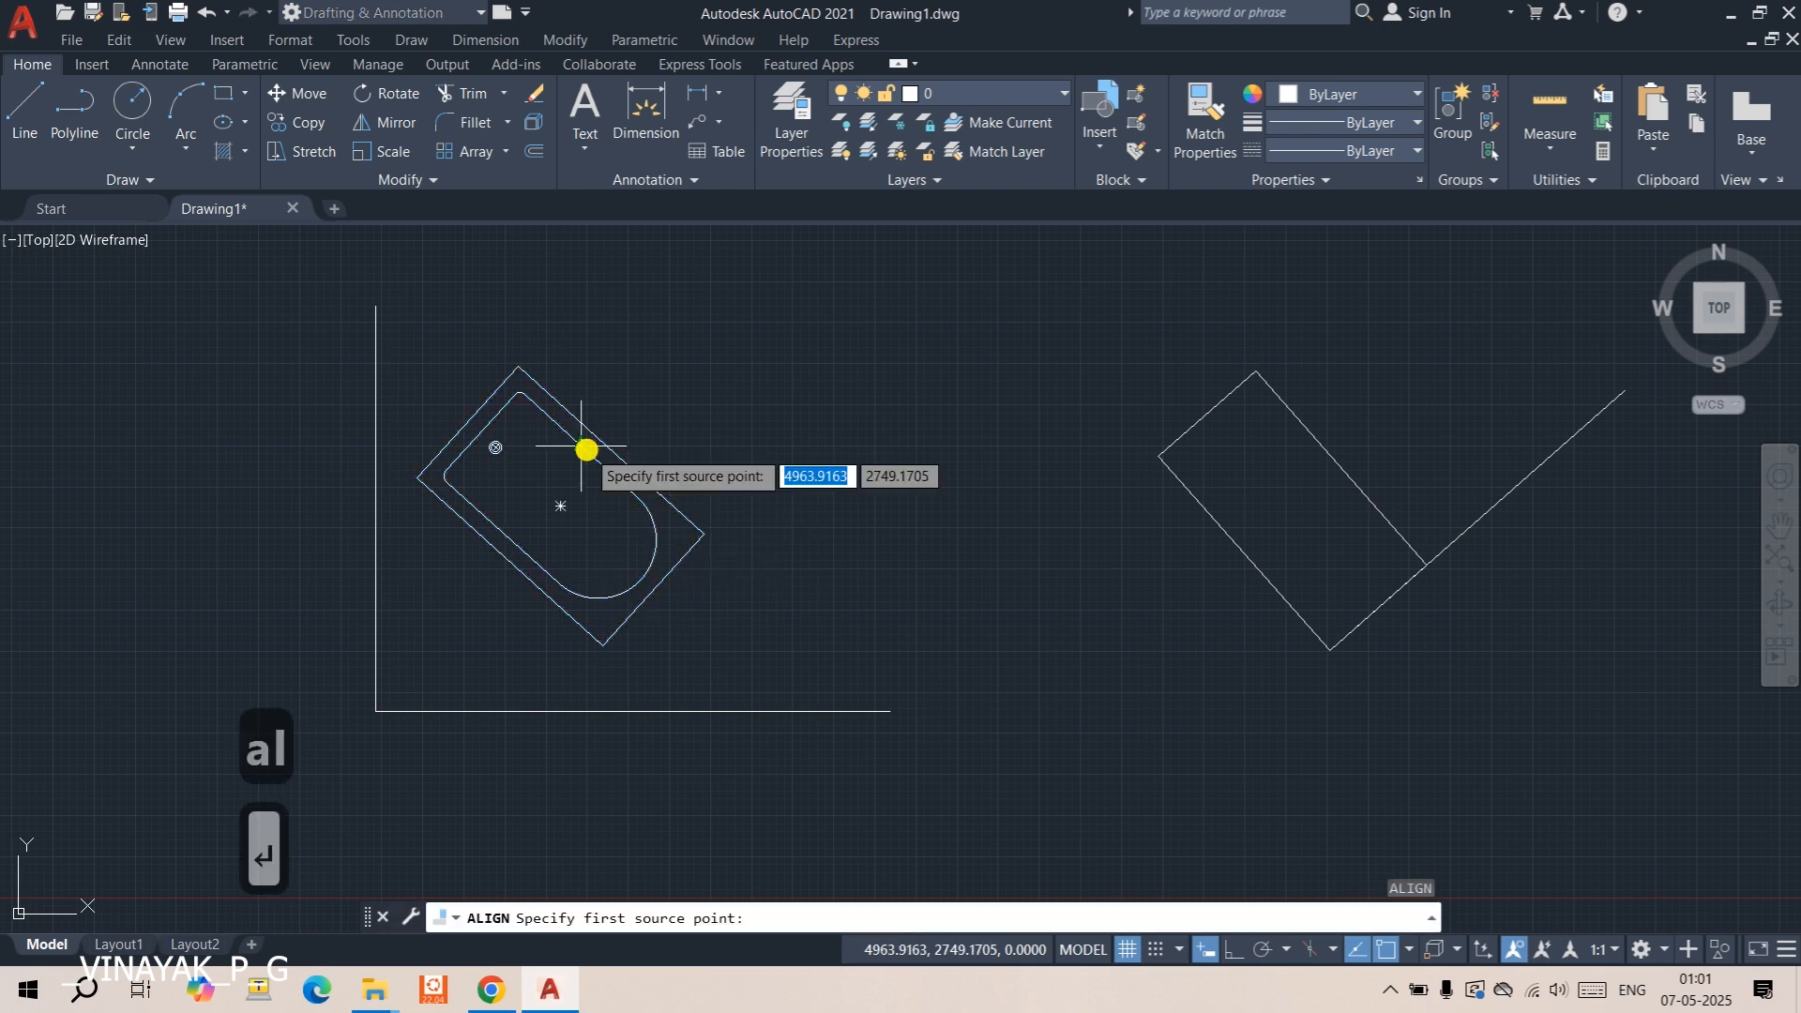
pyautogui.click(426, 479)
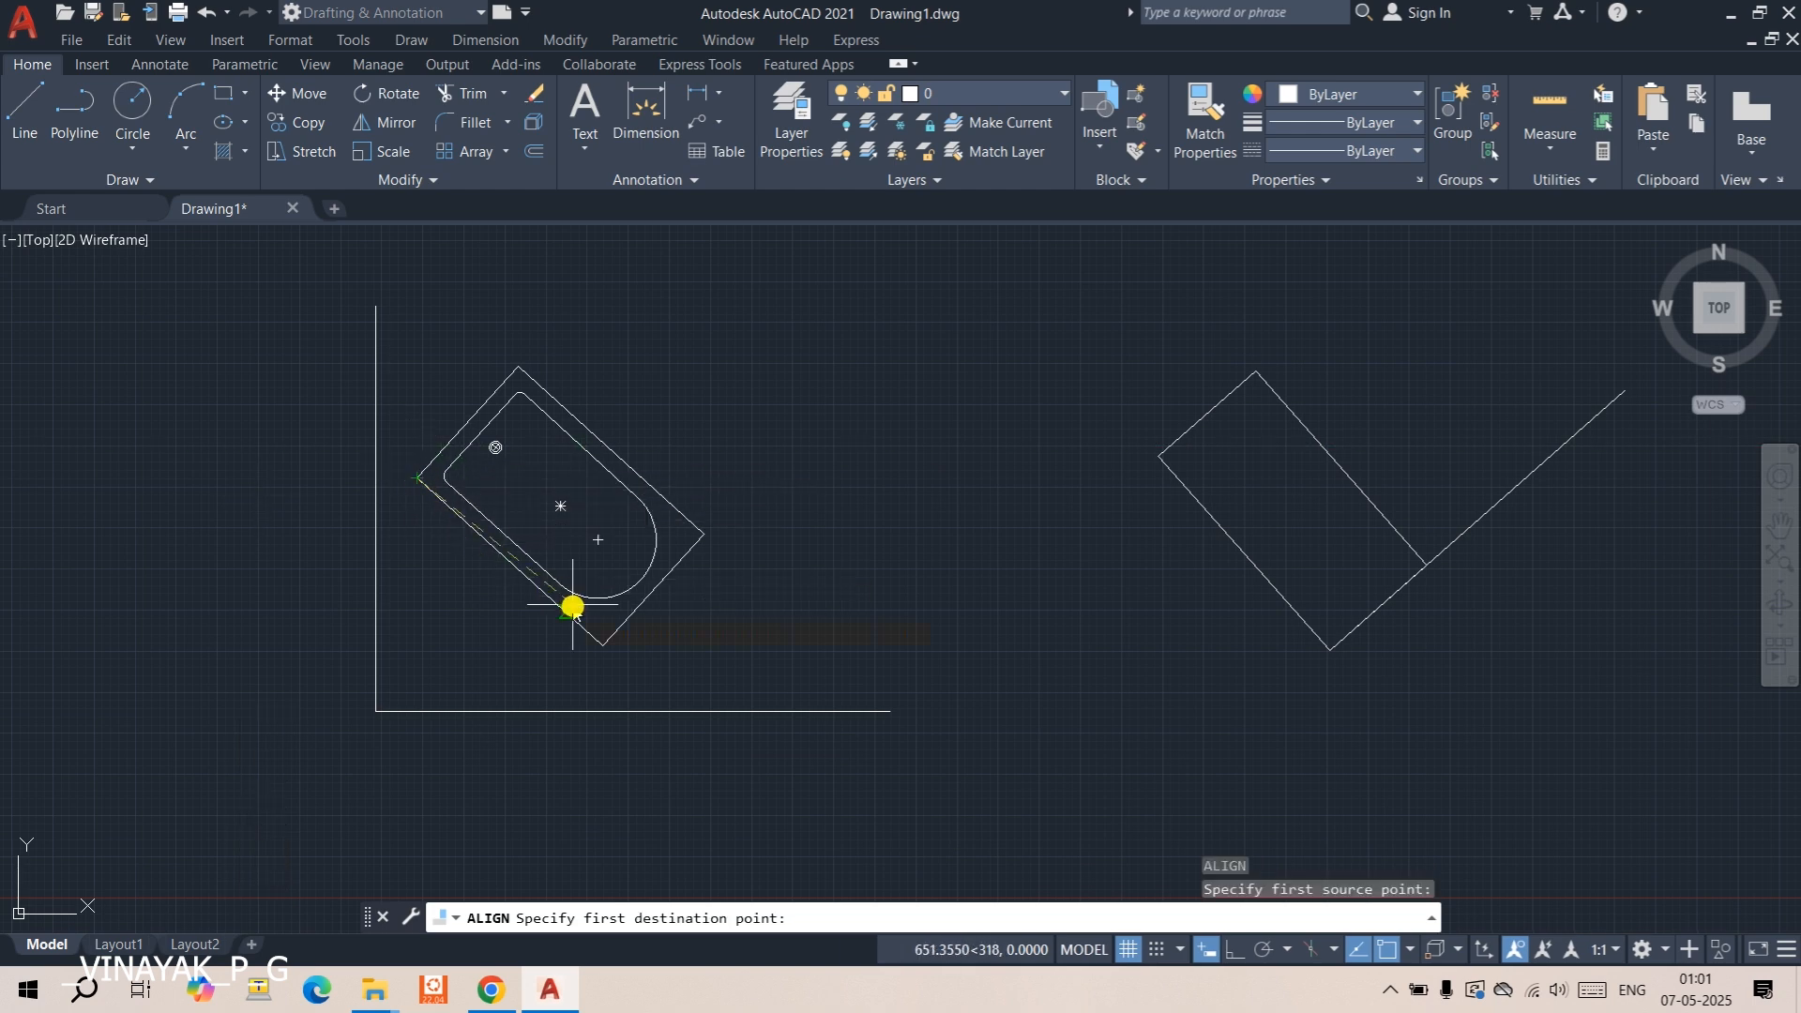
pyautogui.click(377, 711)
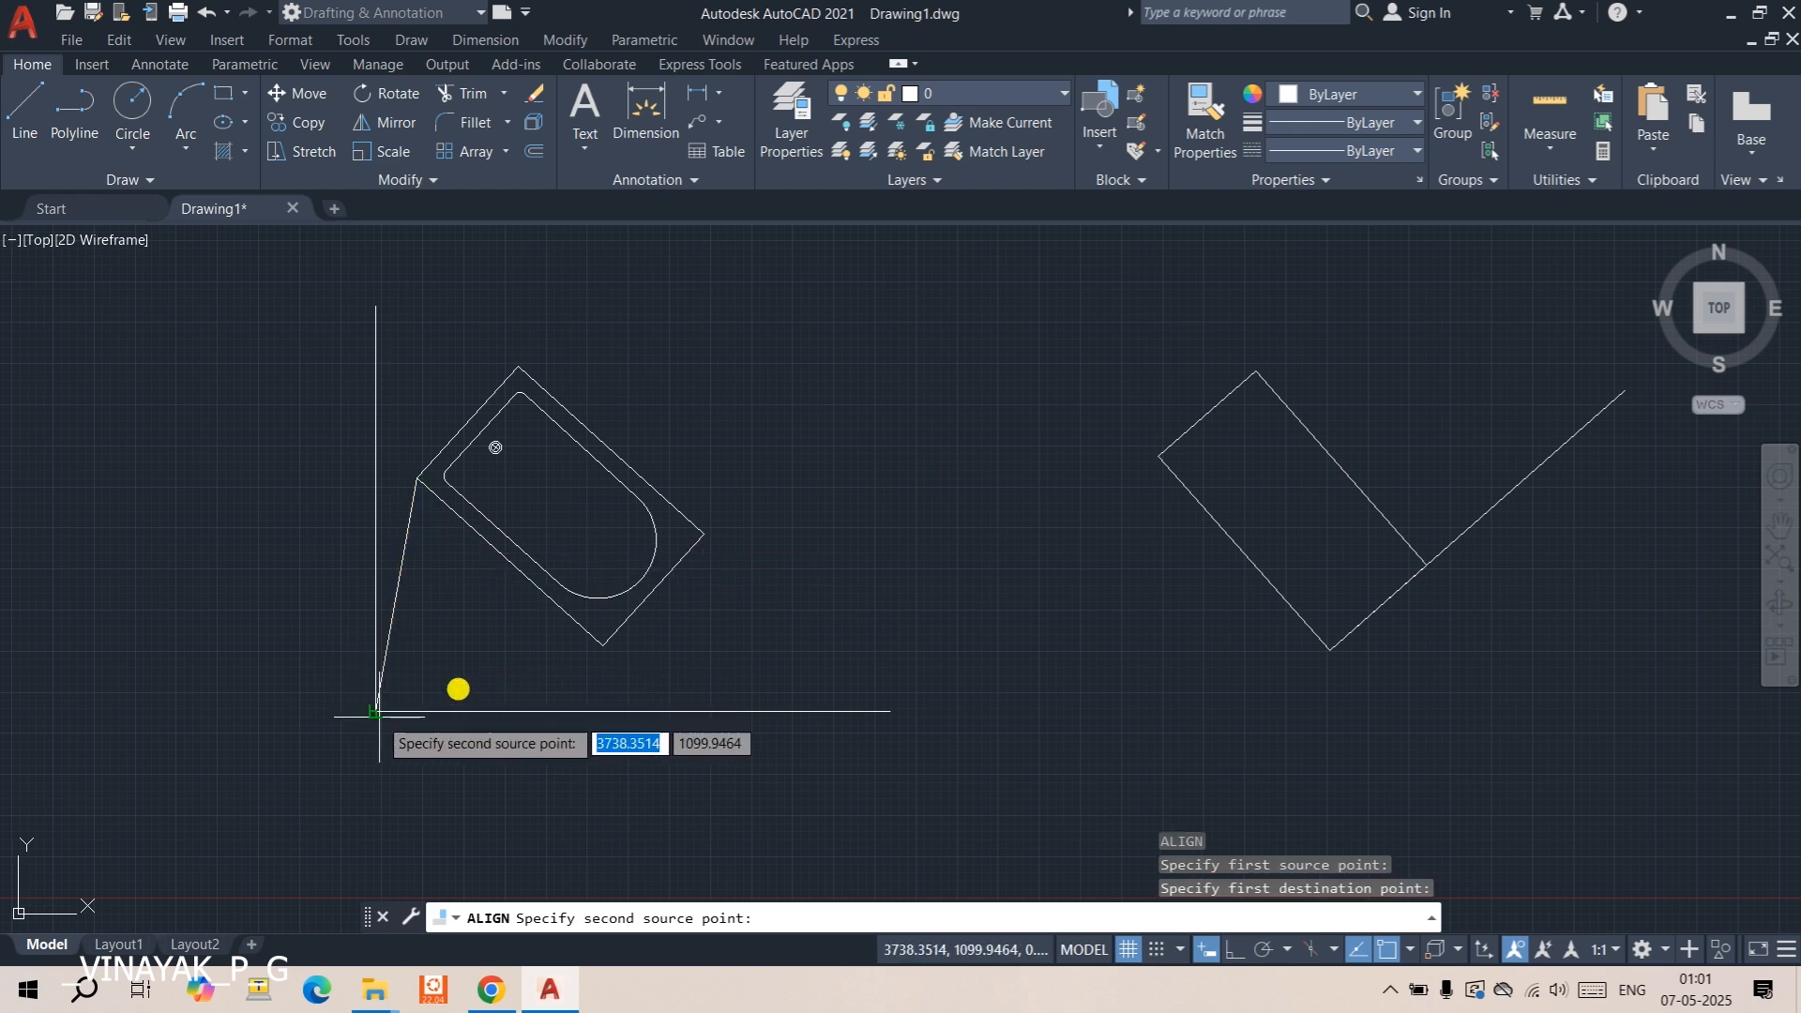
pyautogui.click(609, 647)
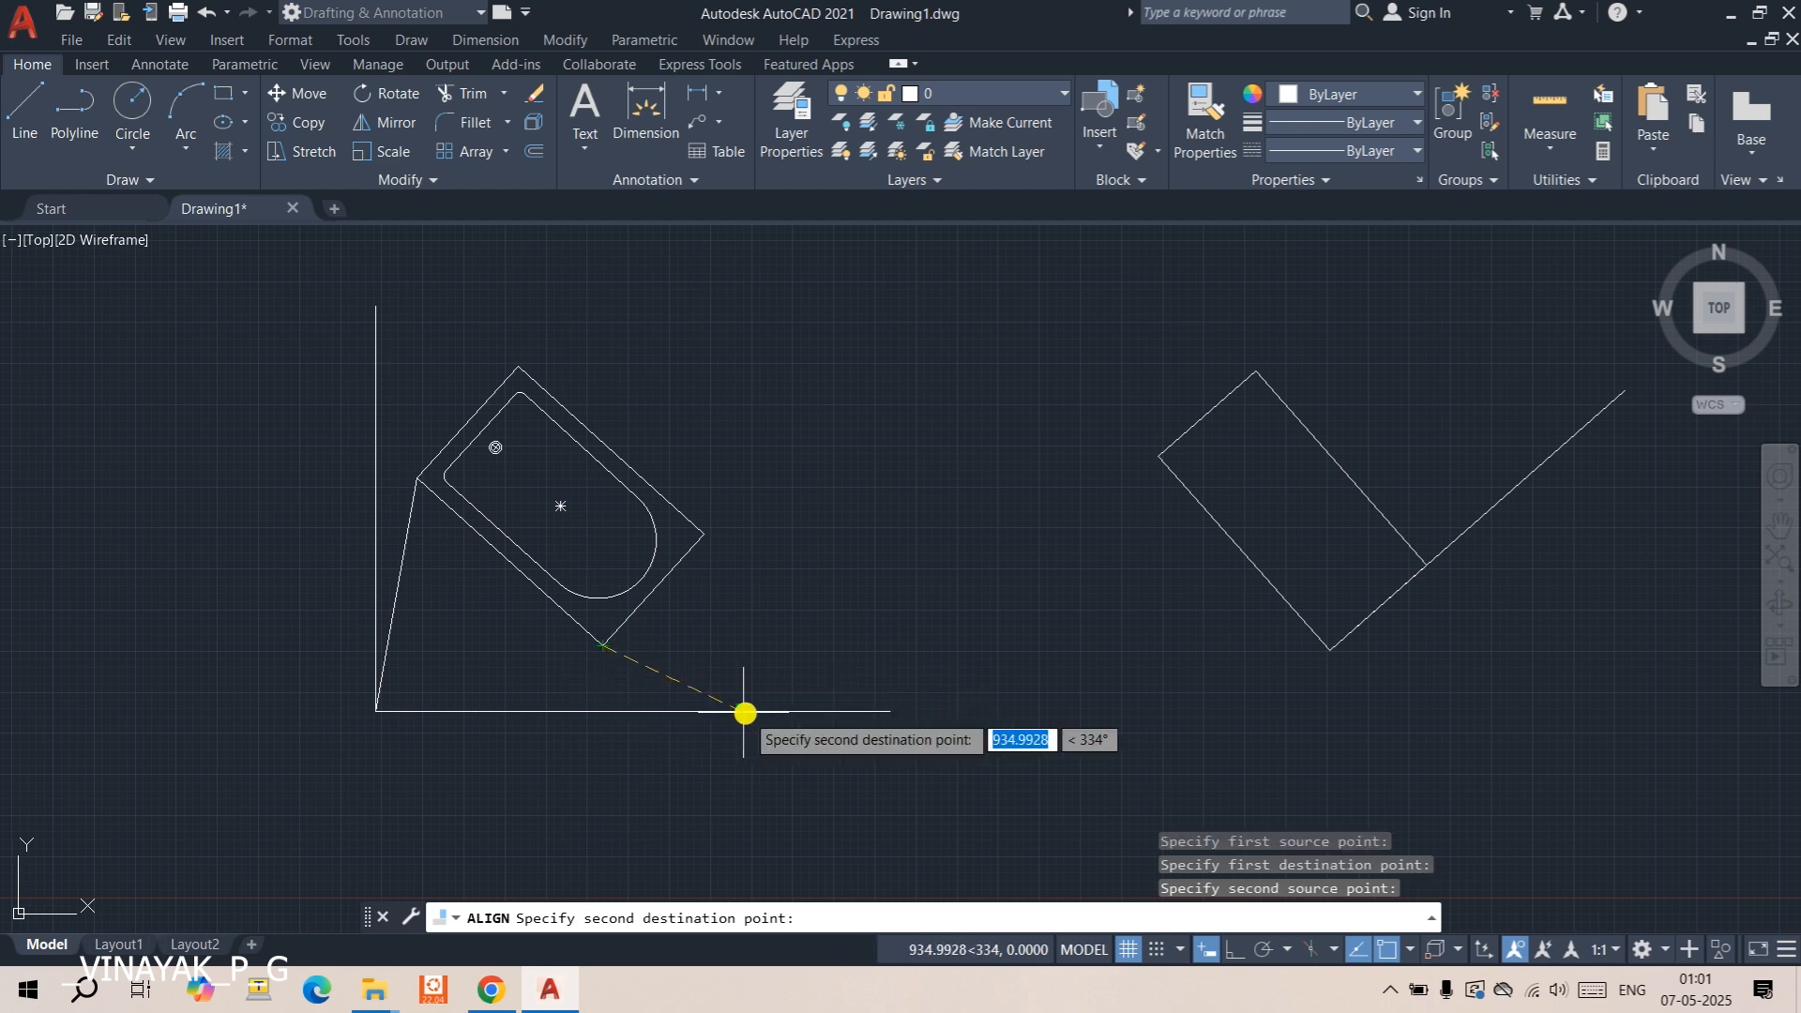
pyautogui.click(812, 711)
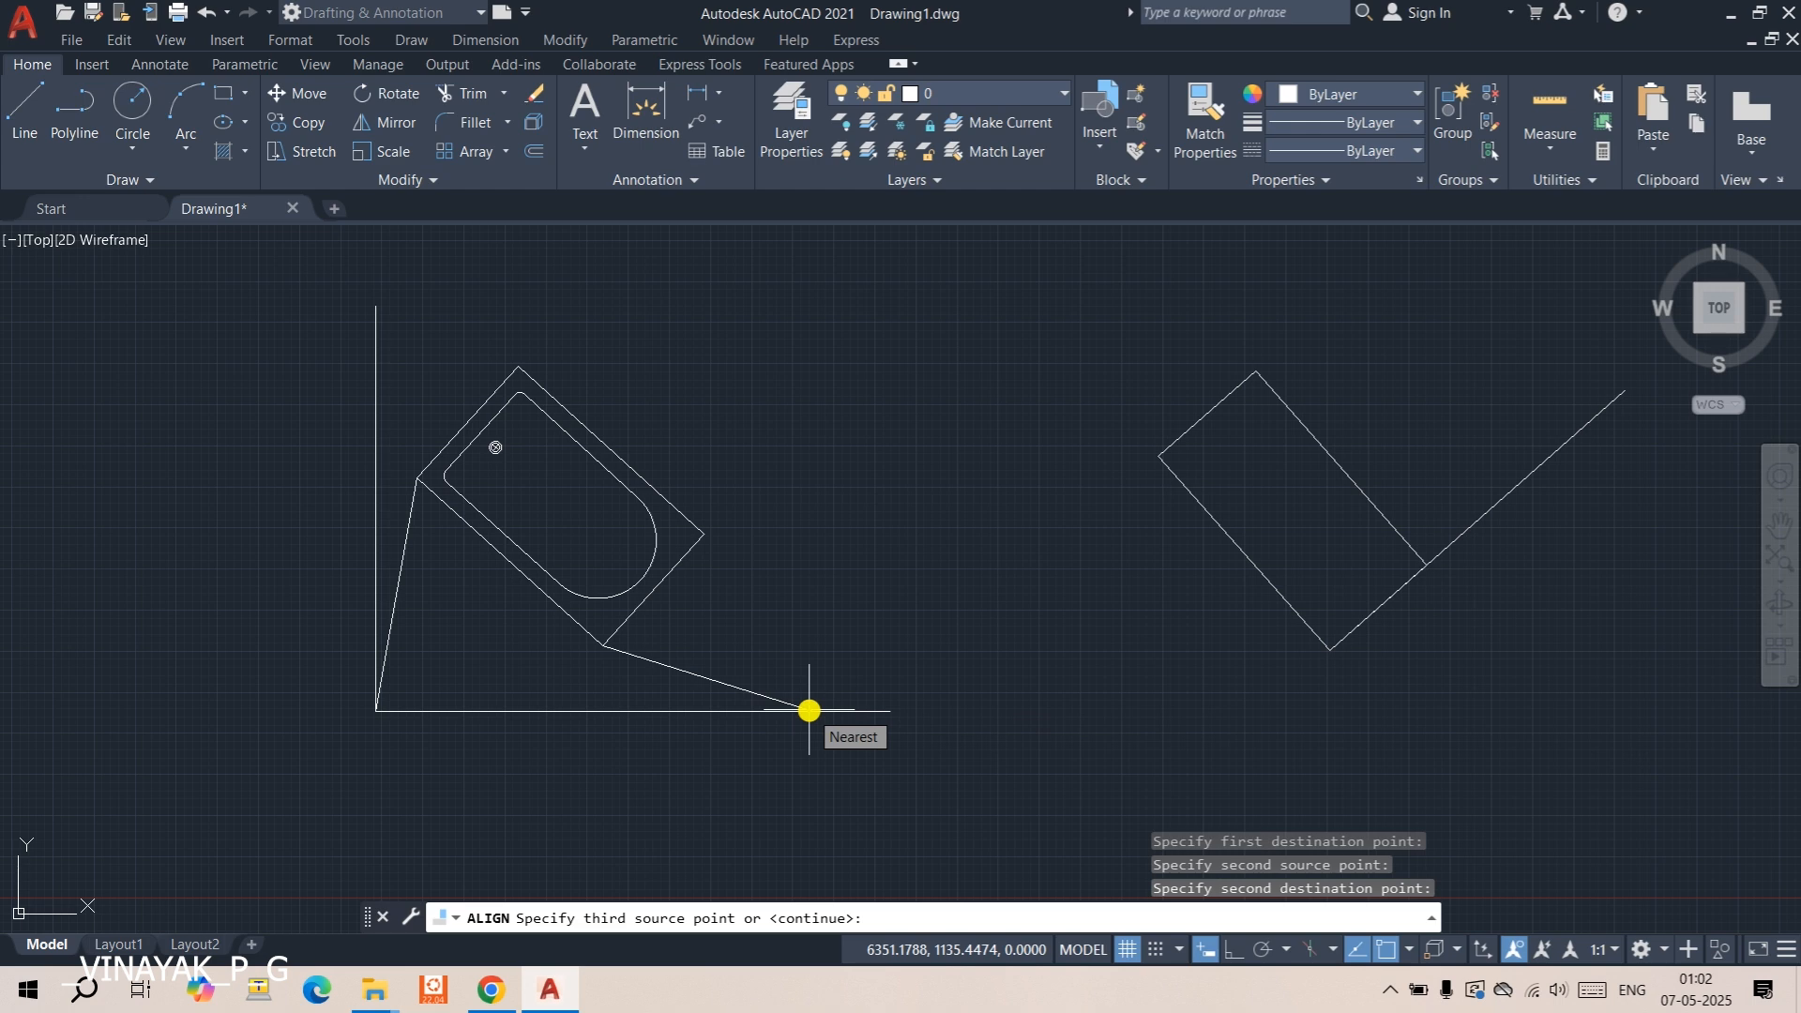
pyautogui.press('Return')
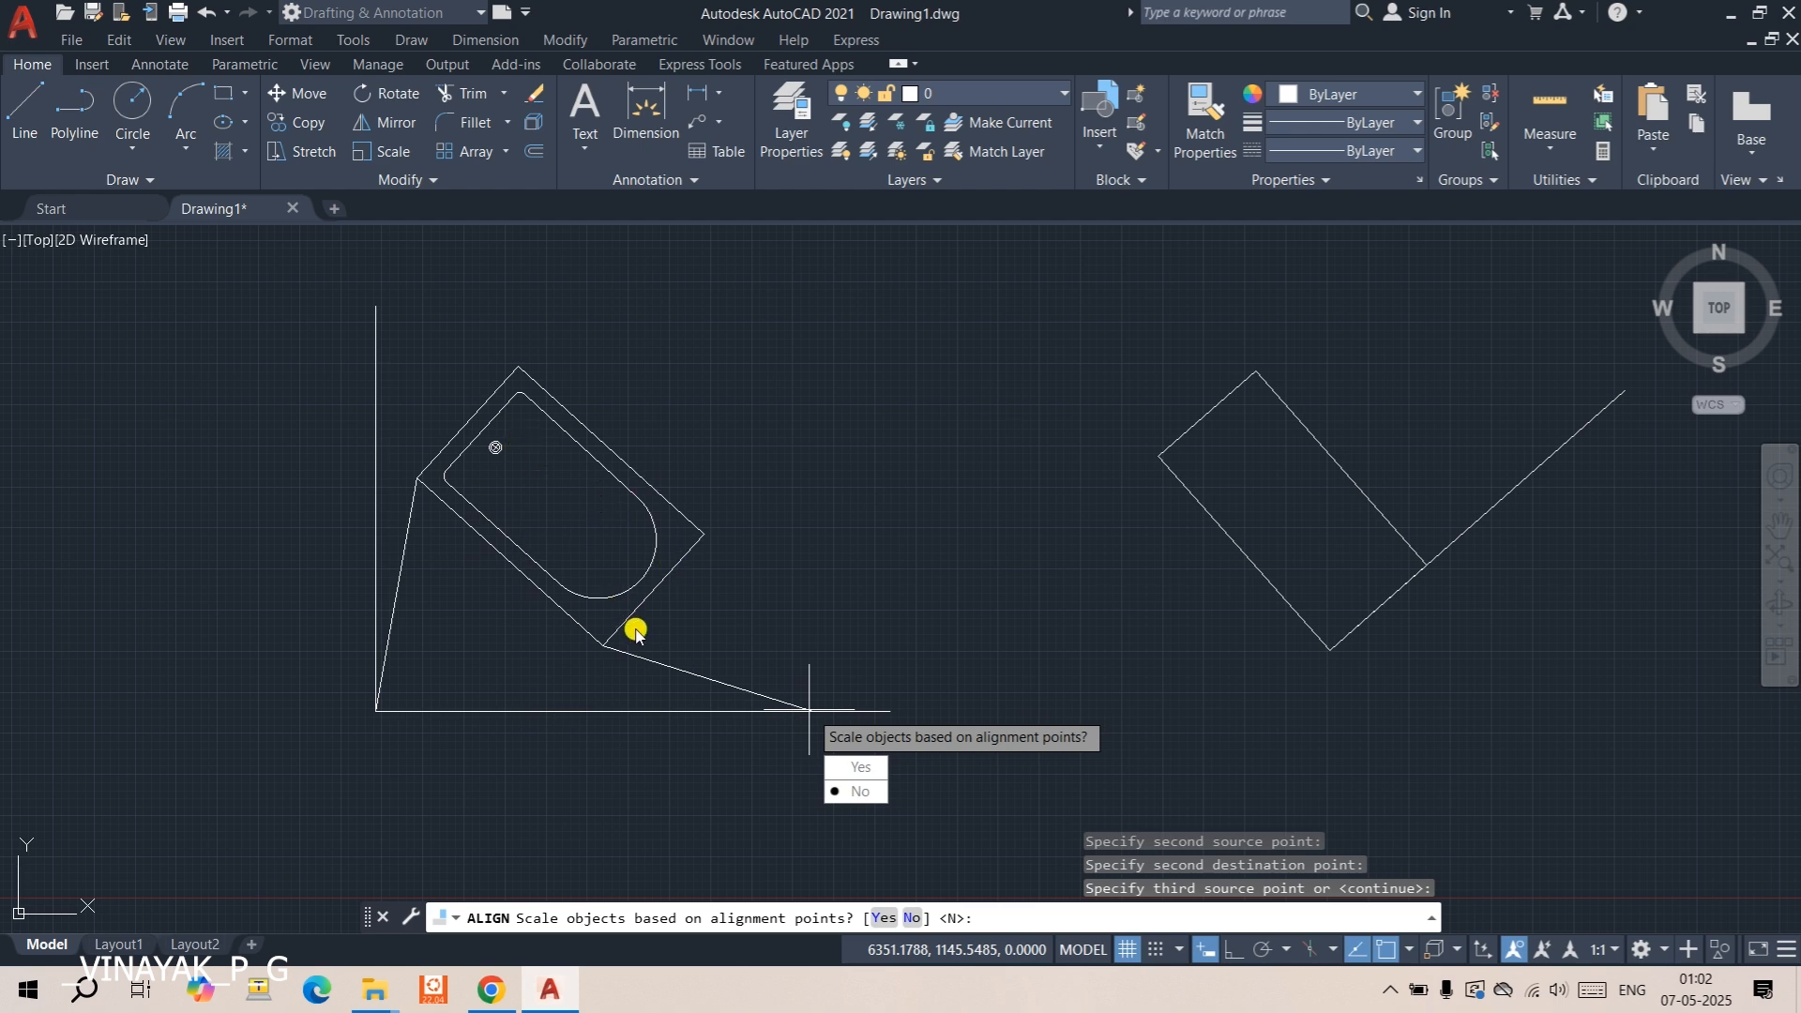
pyautogui.click(860, 764)
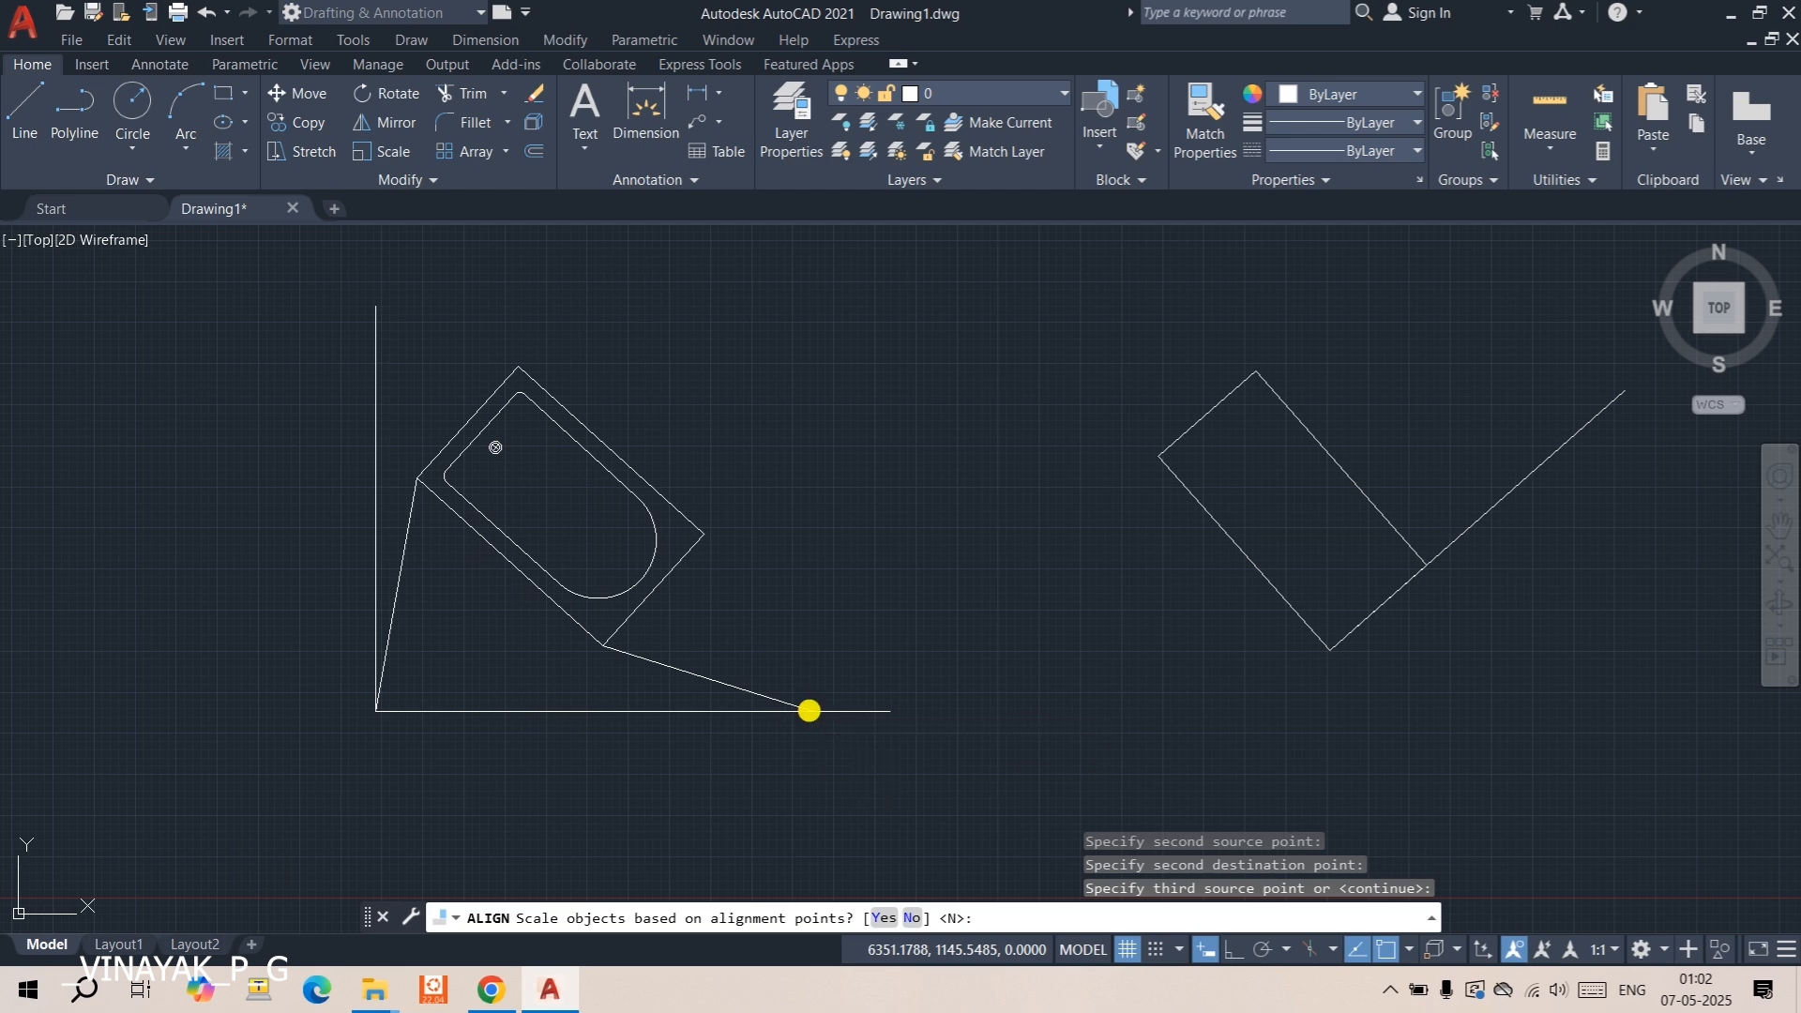